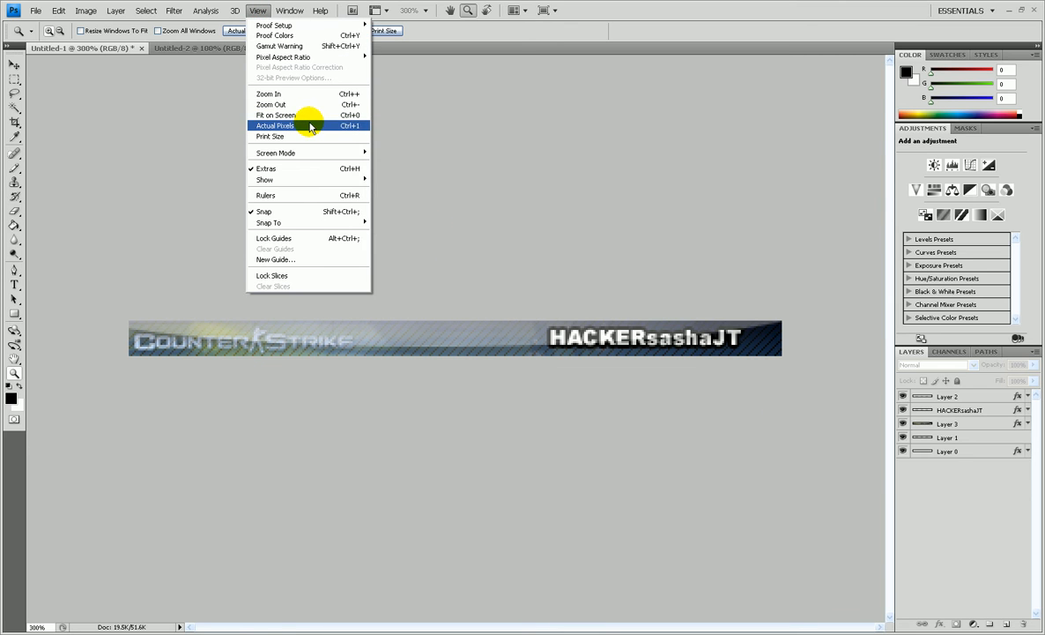
# View the finished Counter-Strike sample banner at its actual pixel size
pyautogui.click(310, 125)
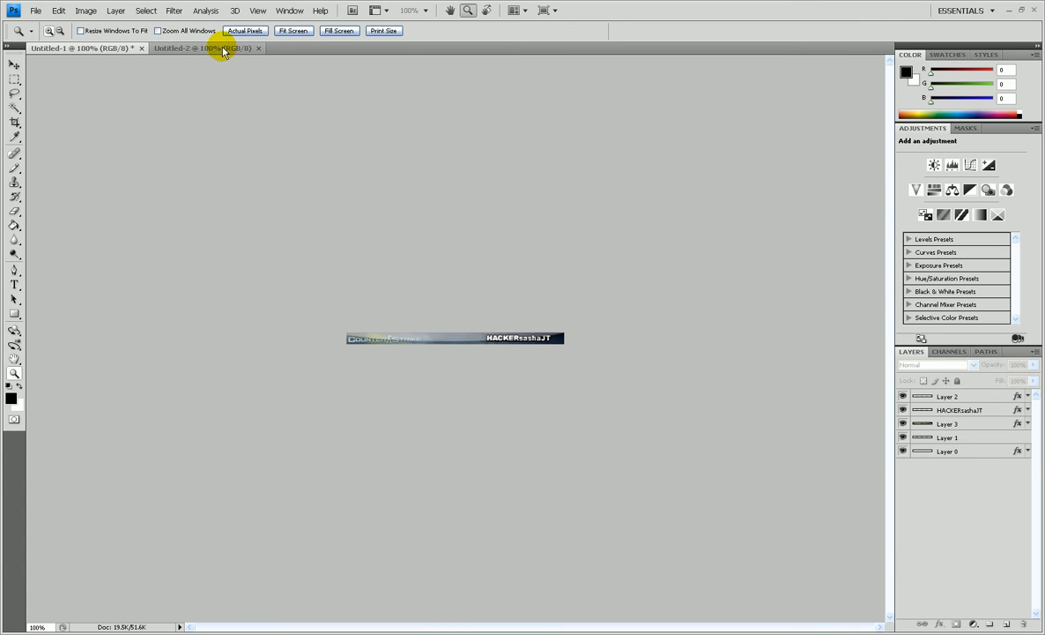
pyautogui.click(35, 10)
pyautogui.click(48, 26)
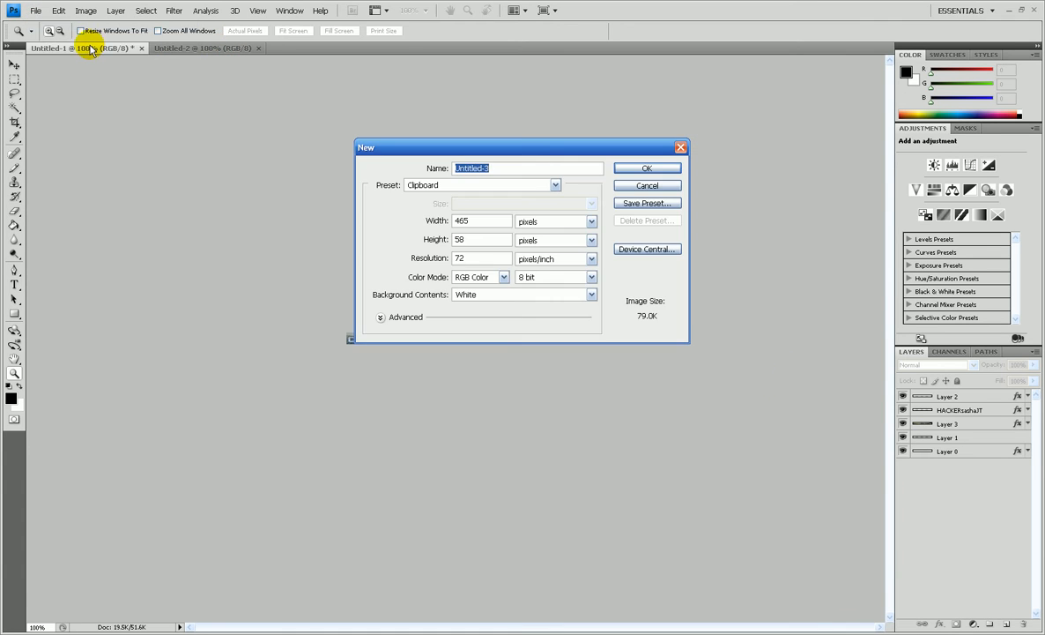
pyautogui.click(629, 188)
# Switch to the blank Untitled-2 document and check its pixel dimensions in Image Size
pyautogui.click(180, 51)
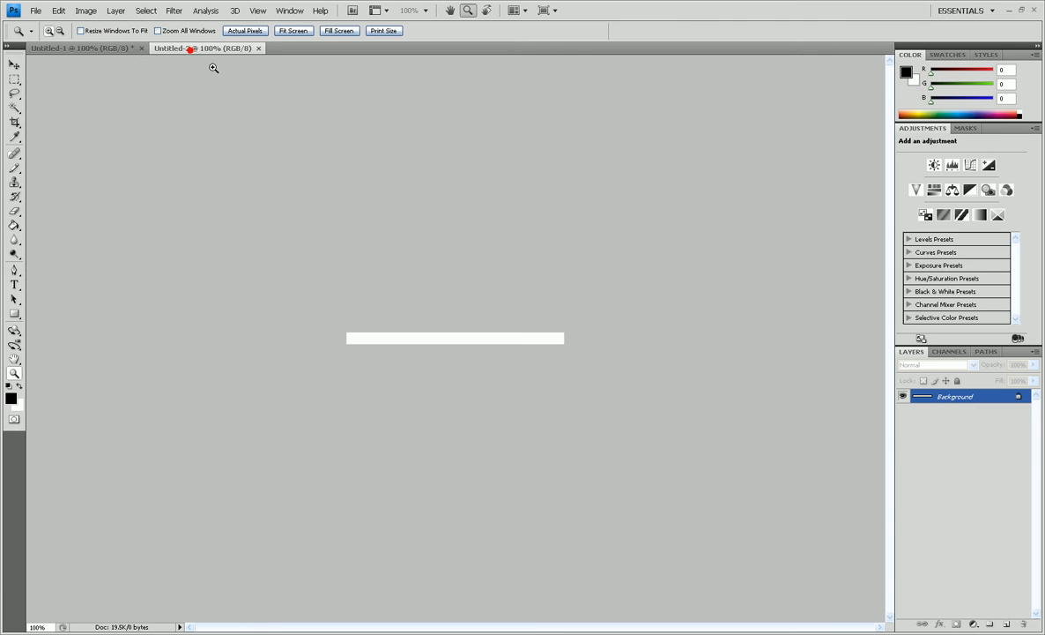
pyautogui.click(86, 11)
pyautogui.click(124, 94)
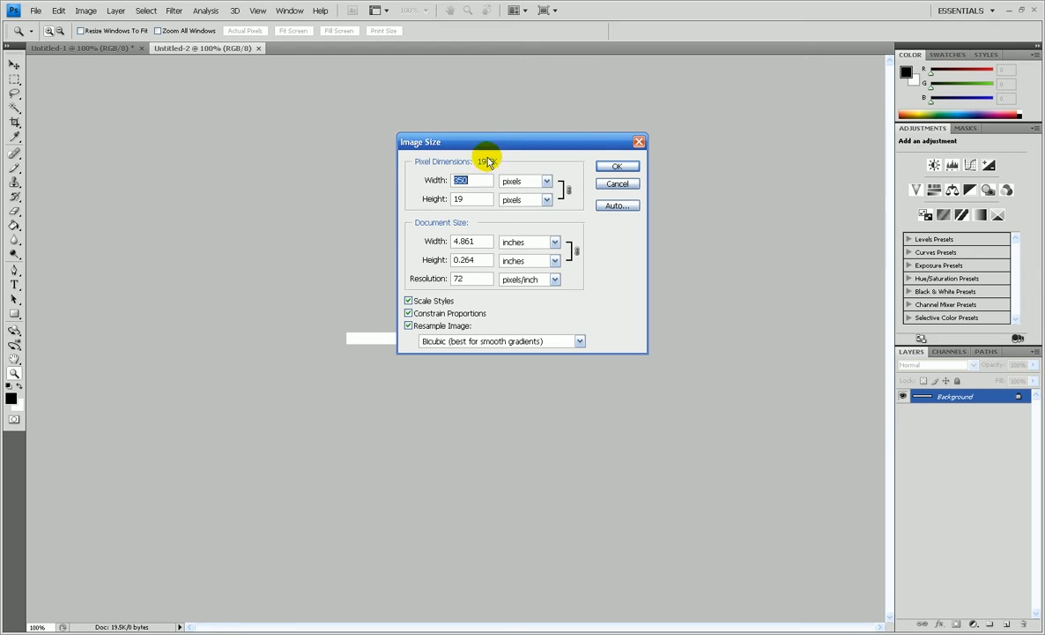
pyautogui.click(620, 167)
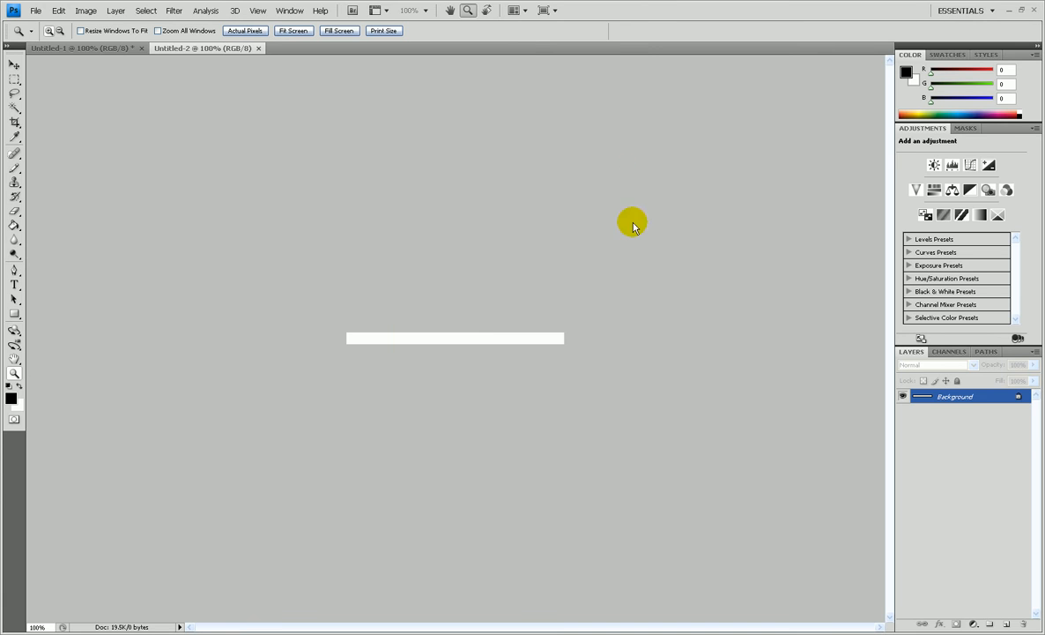
# Convert the locked background of Untitled-2 into a regular layer named Layer 0, with Normal mode and 100% opacity
pyautogui.click(257, 10)
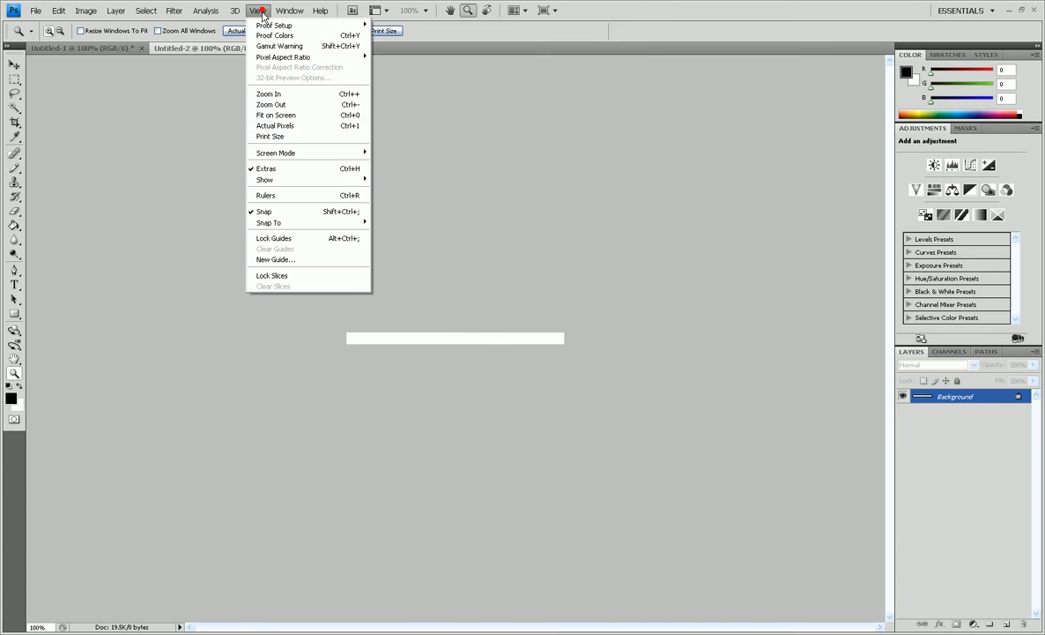
pyautogui.click(303, 126)
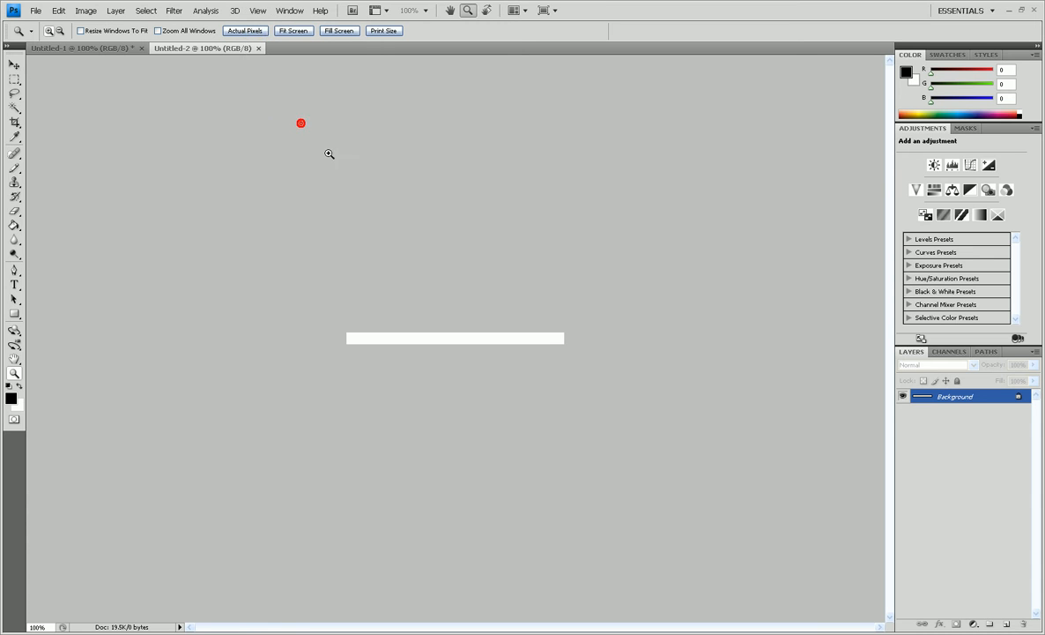
pyautogui.click(257, 11)
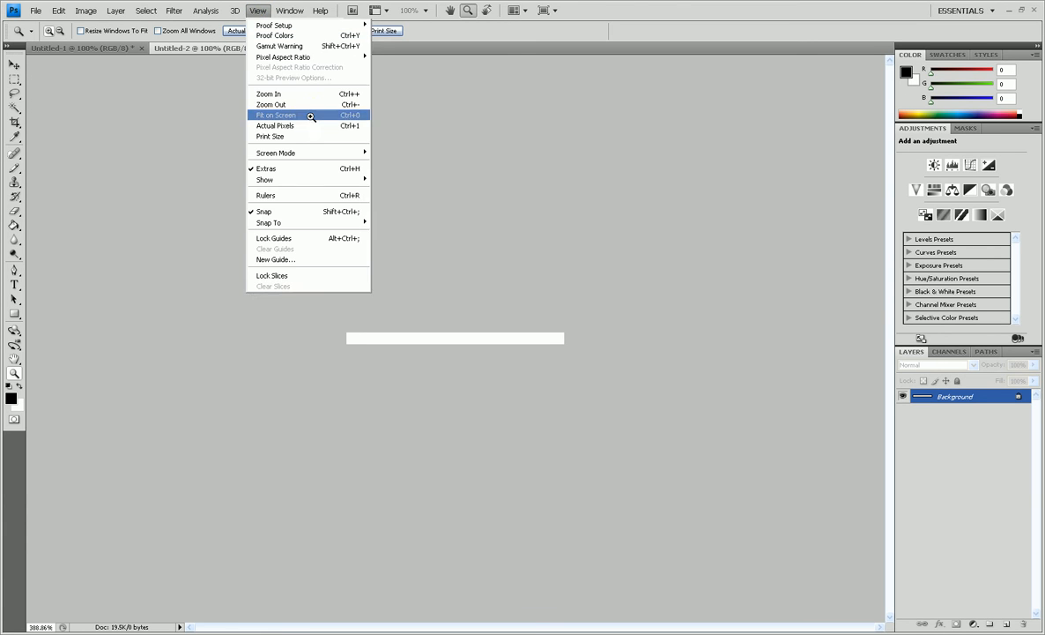
pyautogui.click(315, 117)
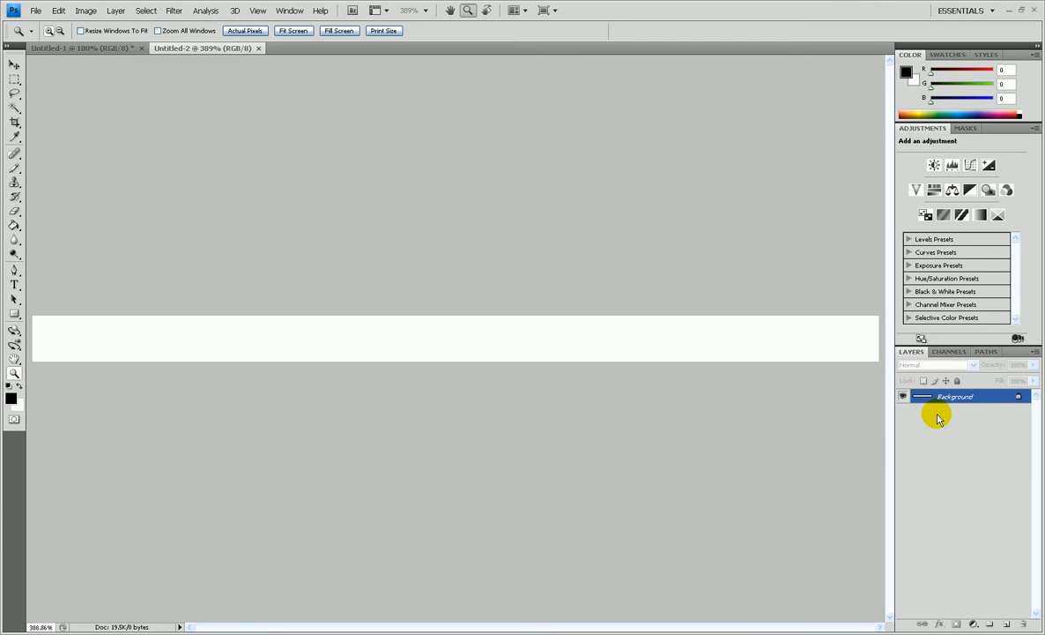
pyautogui.doubleClick(1018, 399)
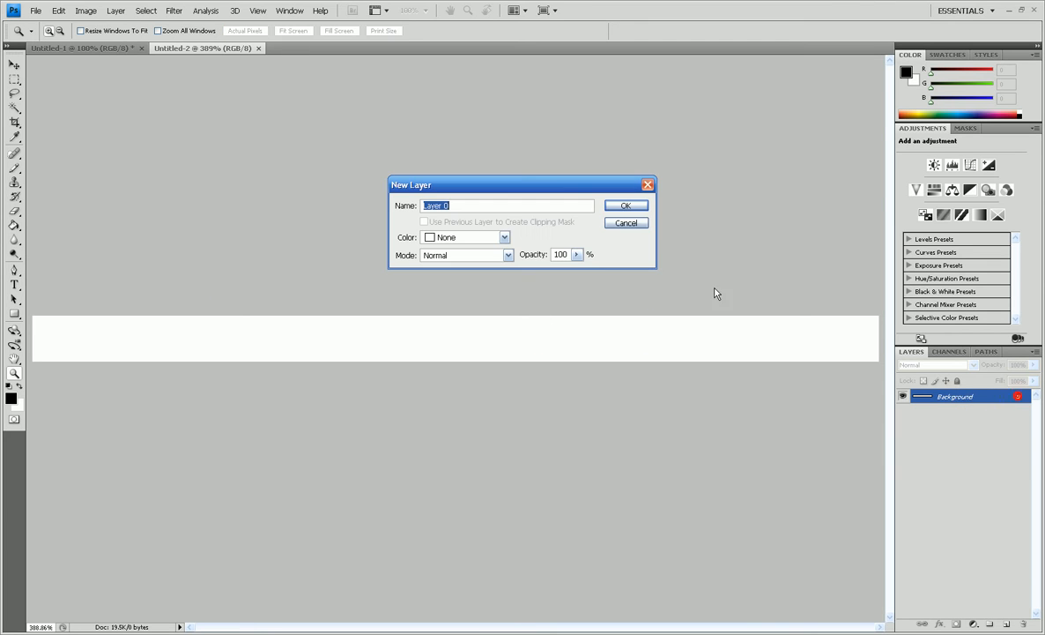
pyautogui.click(628, 205)
# Enable a Gradient Overlay in Layer 0's blending options and open its gradient for editing
pyautogui.rightClick(925, 397)
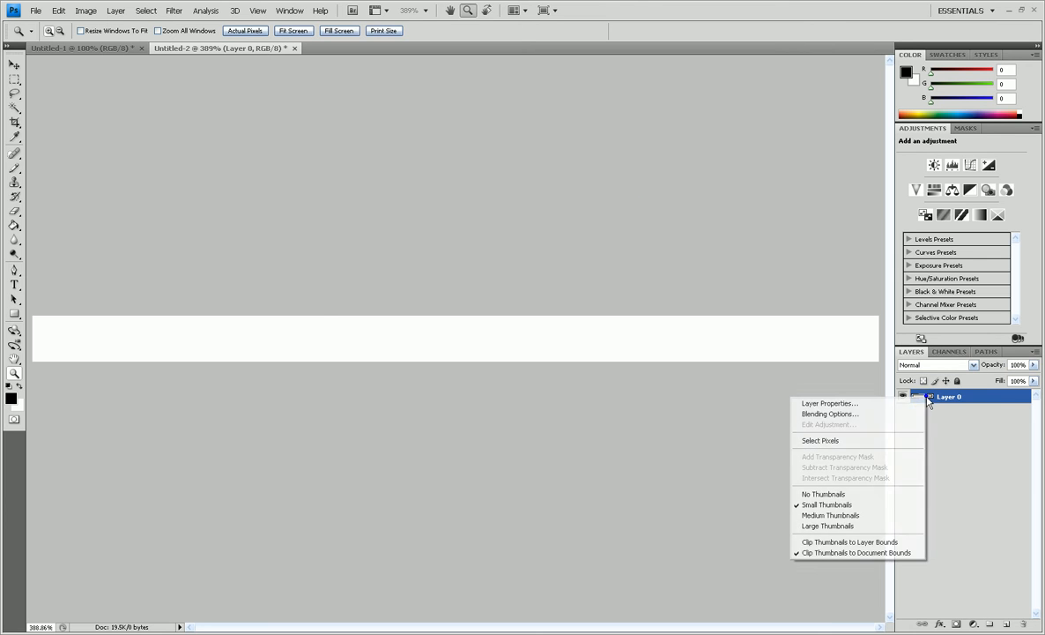
pyautogui.click(902, 420)
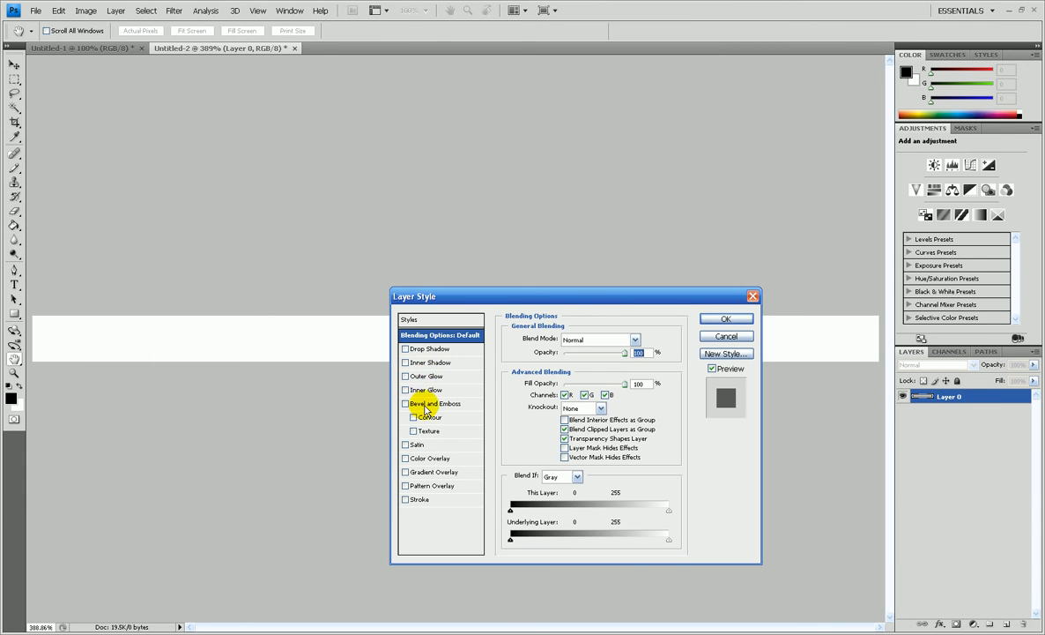
pyautogui.click(409, 473)
pyautogui.click(566, 371)
# Change the gradient's starting black colour stop to a bright blue
pyautogui.click(730, 420)
pyautogui.click(779, 476)
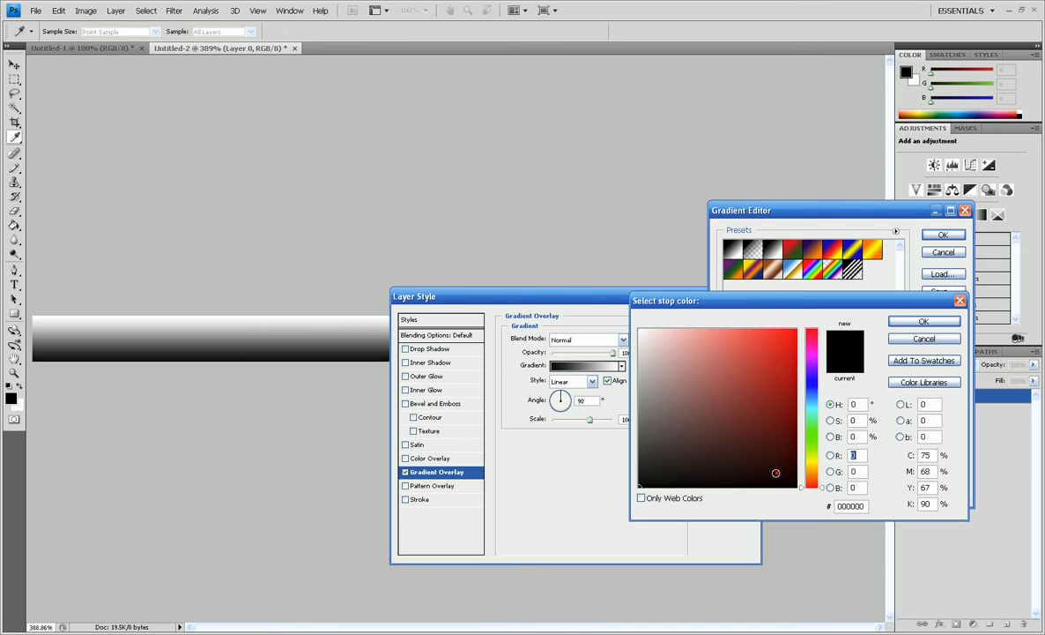
pyautogui.click(813, 402)
pyautogui.moveTo(754, 382); pyautogui.dragTo(854, 306)
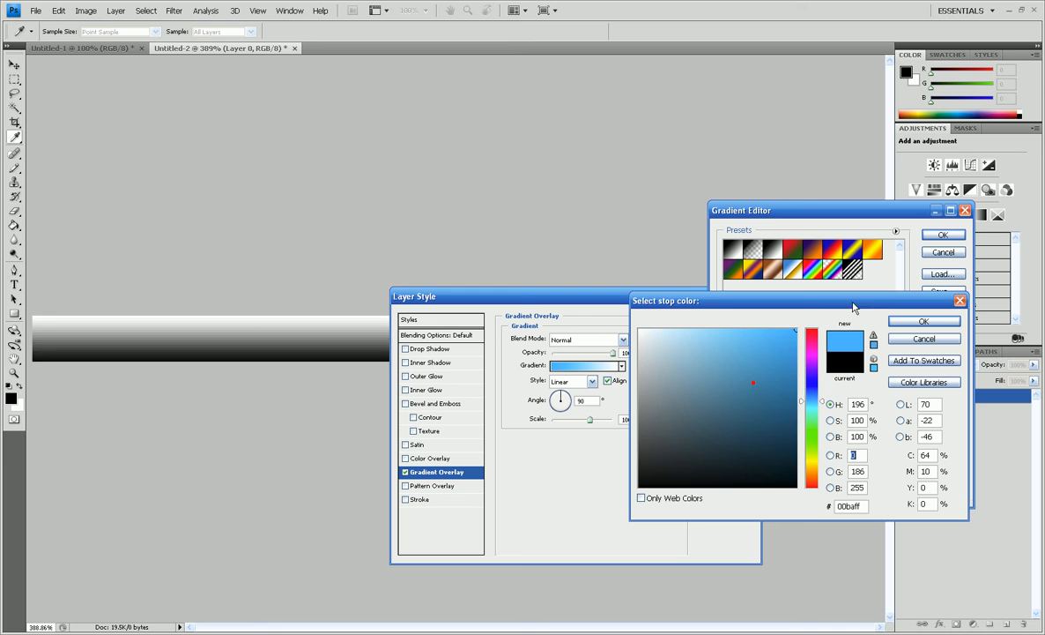
pyautogui.click(817, 397)
pyautogui.click(934, 323)
# Set the gradient's ending white colour stop to dark navy blue #0a0f77
pyautogui.click(952, 420)
pyautogui.click(826, 539)
pyautogui.click(813, 382)
pyautogui.moveTo(764, 382); pyautogui.dragTo(837, 312)
pyautogui.moveTo(791, 375); pyautogui.dragTo(784, 412)
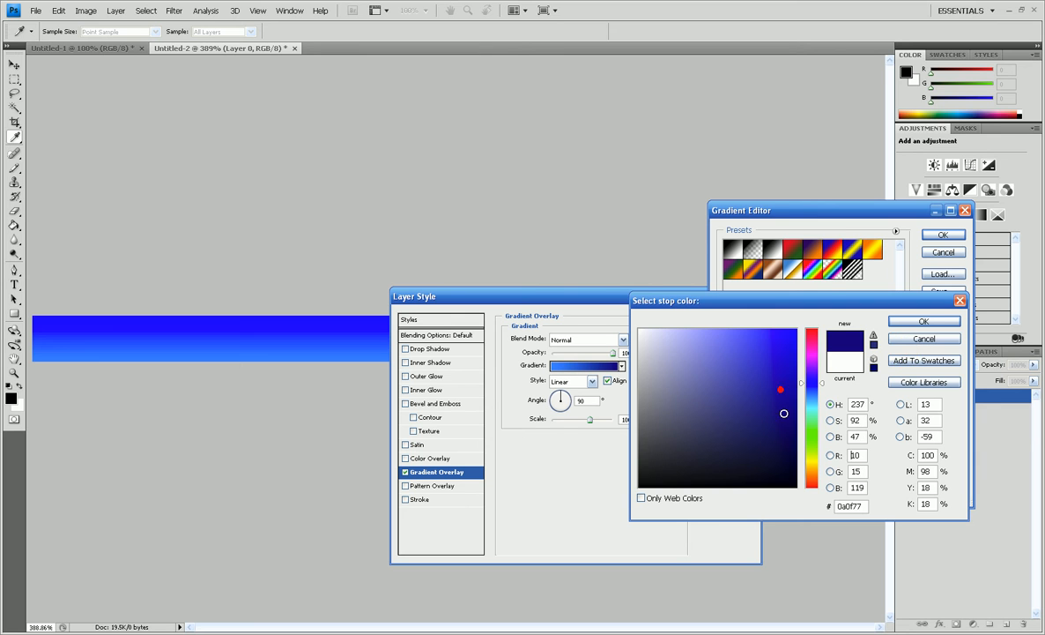
pyautogui.click(952, 323)
# Apply the blue Gradient Overlay to Layer 0 and add a new empty layer above it
pyautogui.click(943, 235)
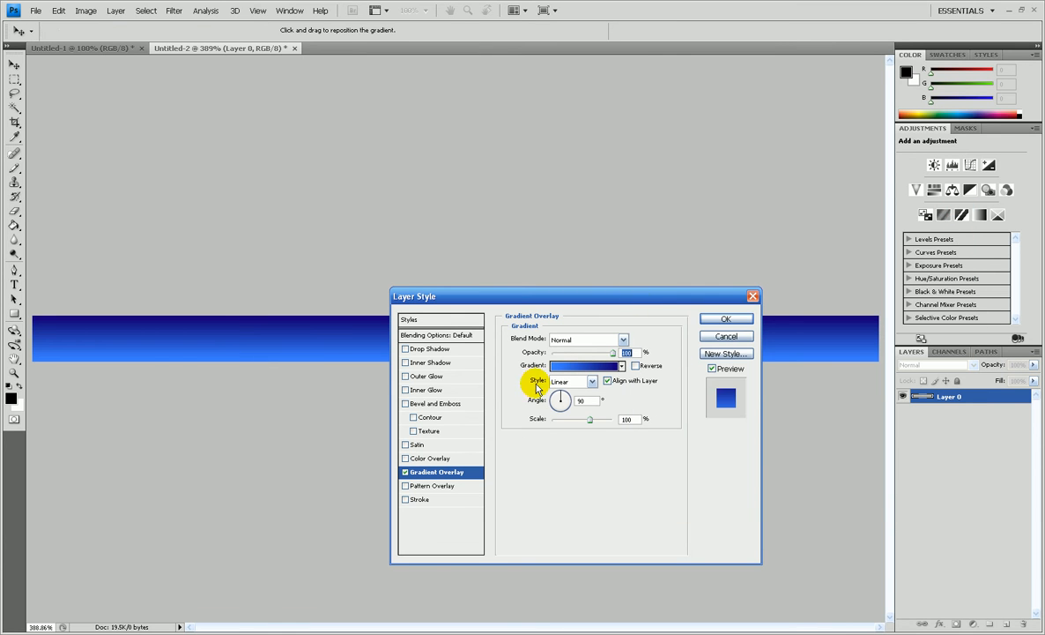
pyautogui.click(723, 319)
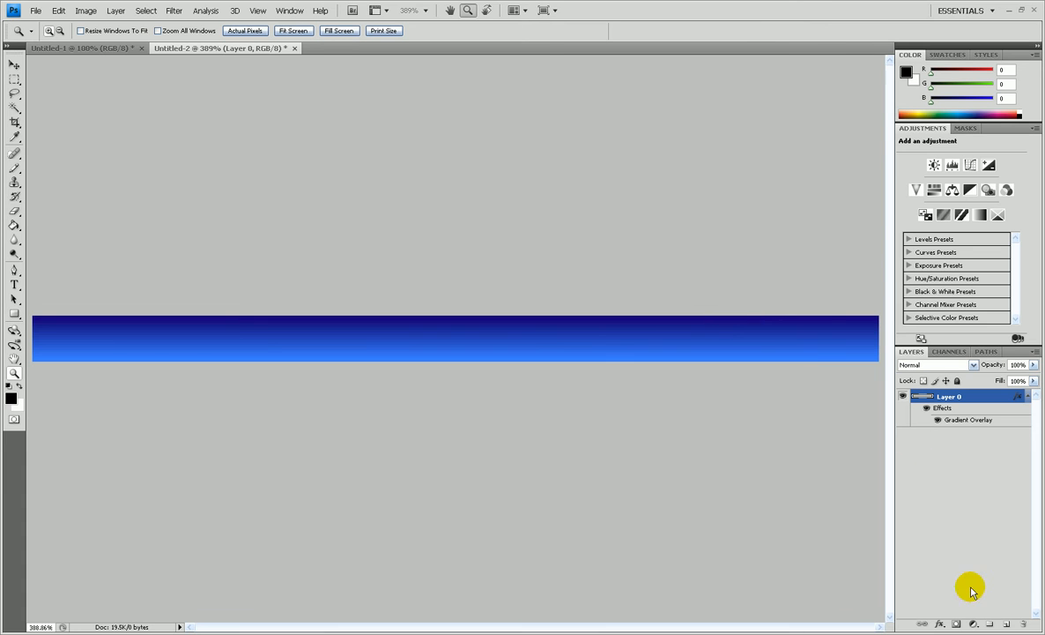
pyautogui.click(1007, 624)
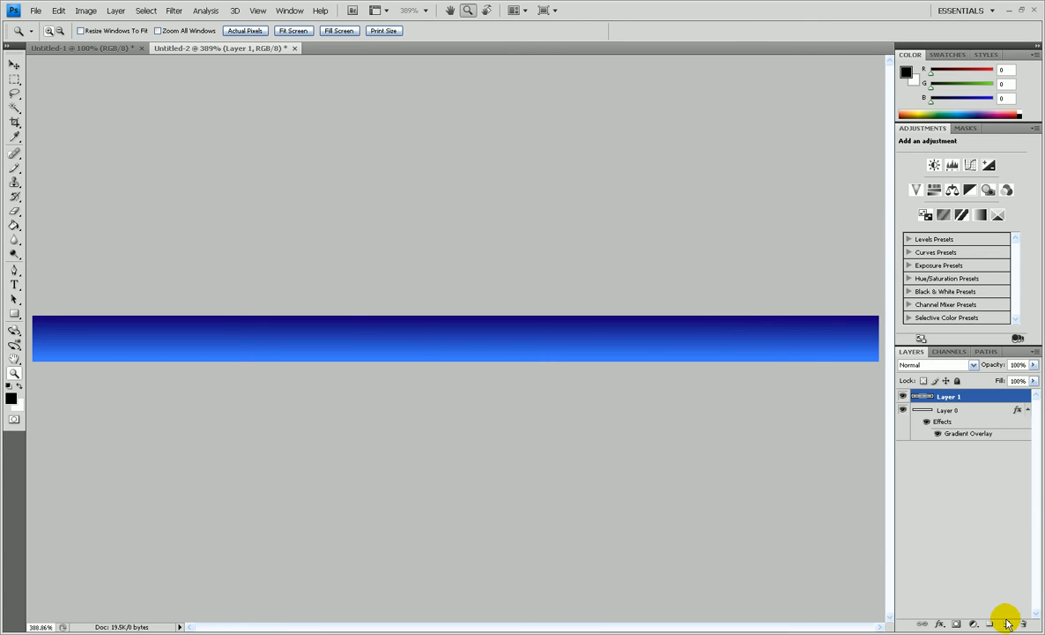
pyautogui.click(36, 12)
pyautogui.click(46, 23)
pyautogui.click(483, 222)
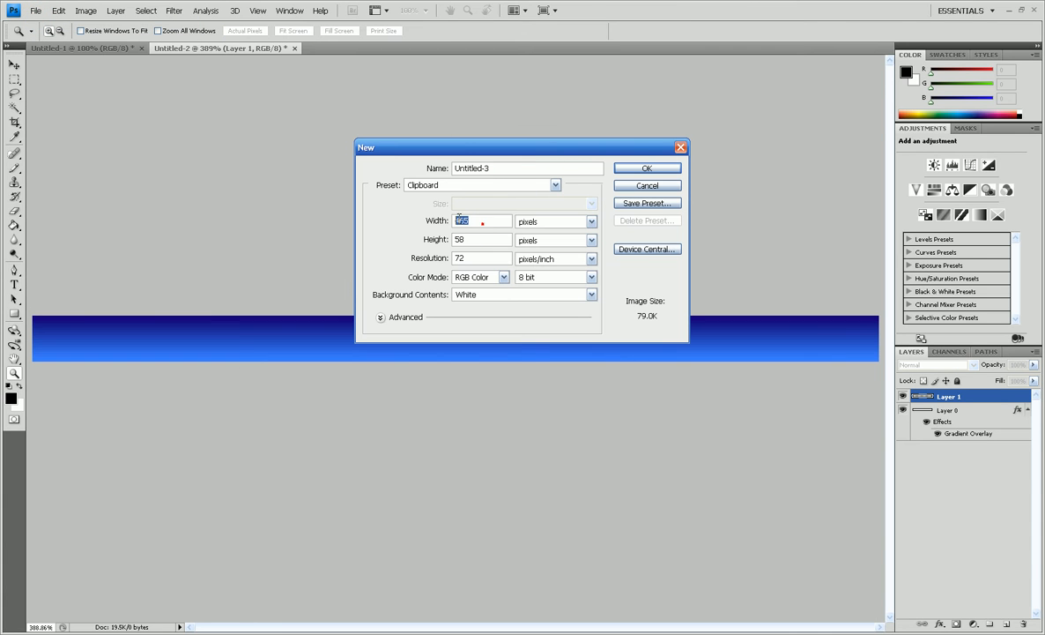
pyautogui.write('55')
pyautogui.click(656, 170)
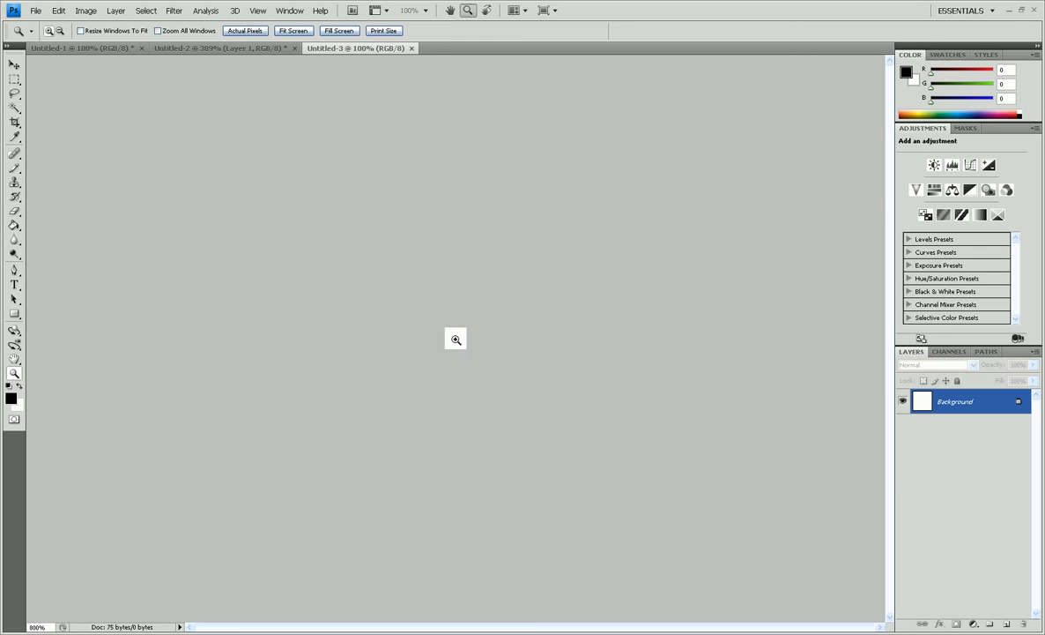
pyautogui.click(415, 50)
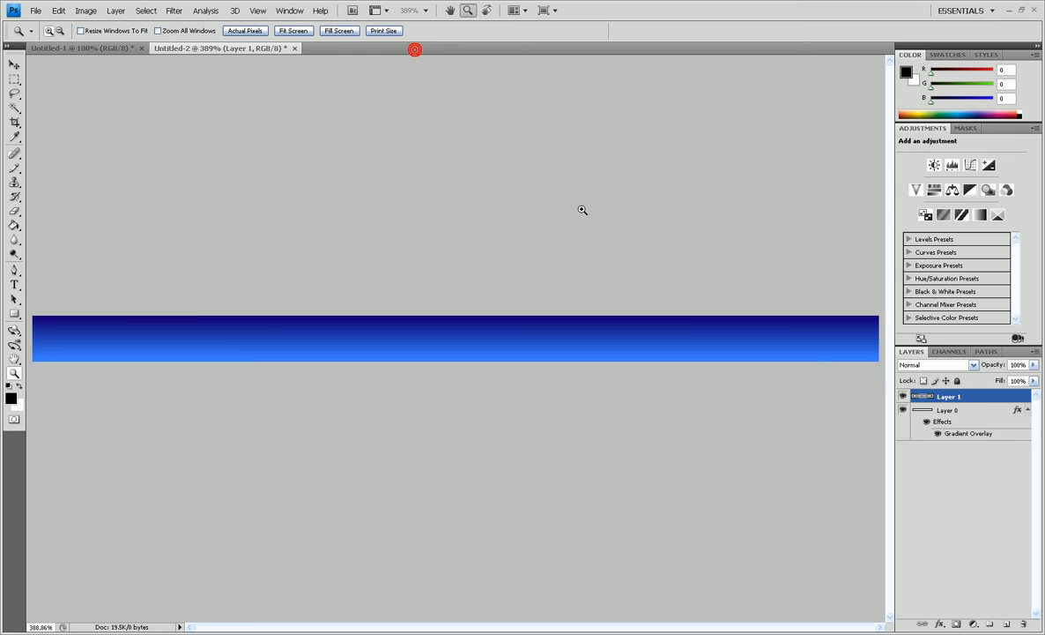
# Create a new 5 by 5 pixel RGB document at 72 pixels/inch with a transparent background
pyautogui.click(39, 12)
pyautogui.click(46, 25)
pyautogui.doubleClick(461, 220)
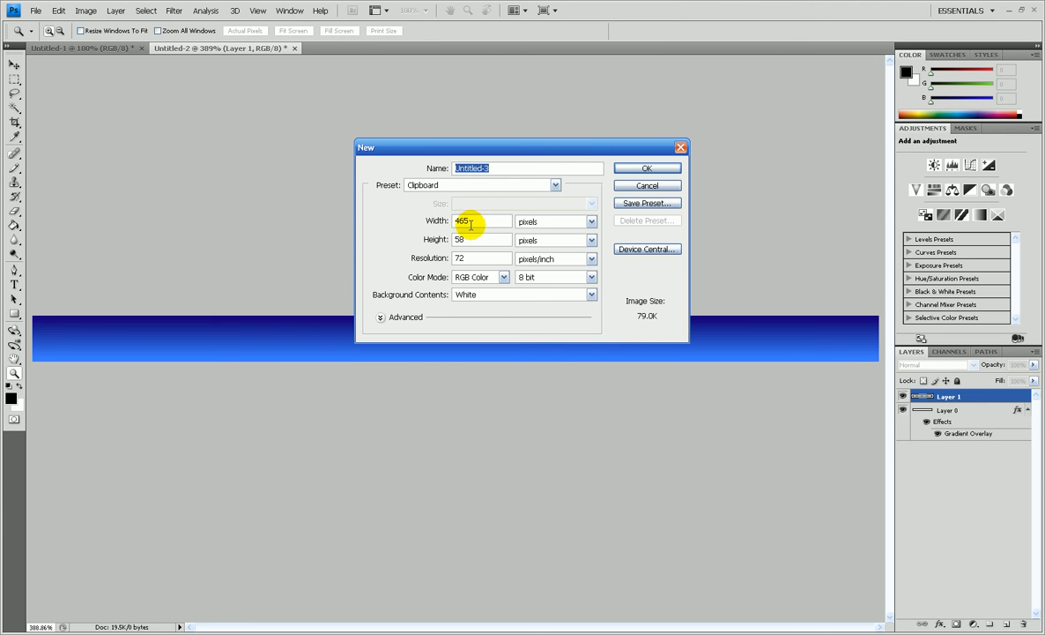
pyautogui.write('5')
pyautogui.press('Tab')
pyautogui.write('5')
pyautogui.click(538, 293)
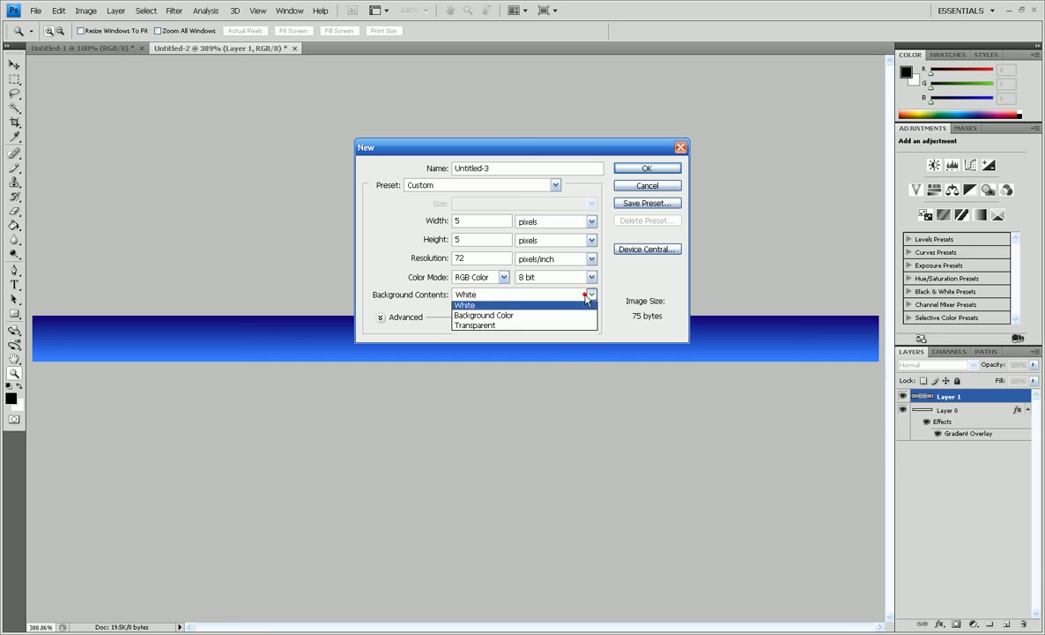
pyautogui.click(572, 324)
pyautogui.click(648, 169)
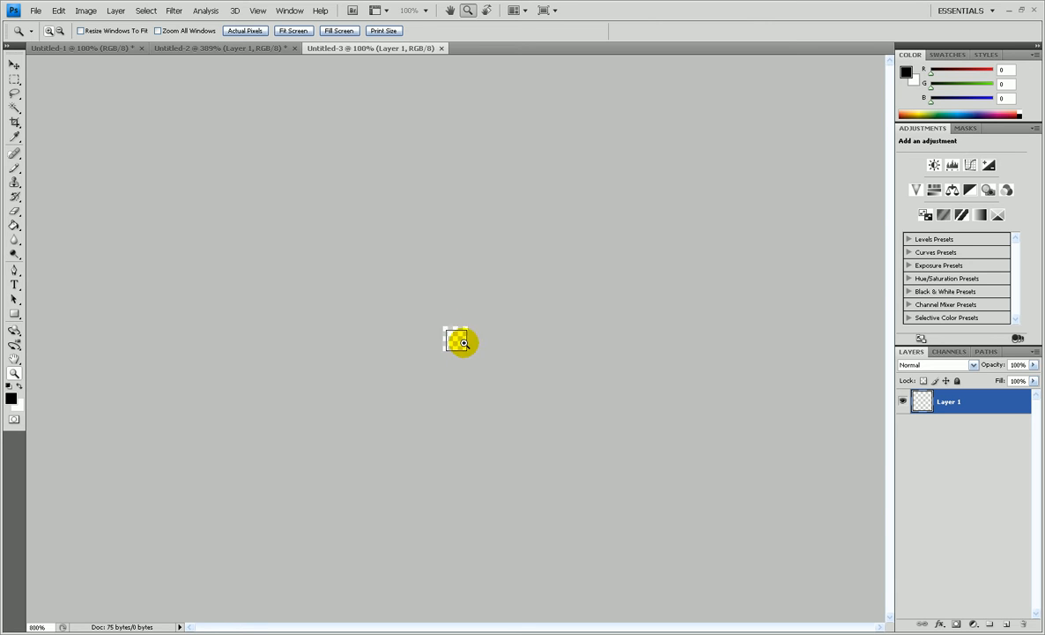
# Paint a diagonal line of five black pixels from the canvas's bottom-left to top-right corner using a 1-pixel Pencil
pyautogui.moveTo(464, 343); pyautogui.dragTo(465, 344)
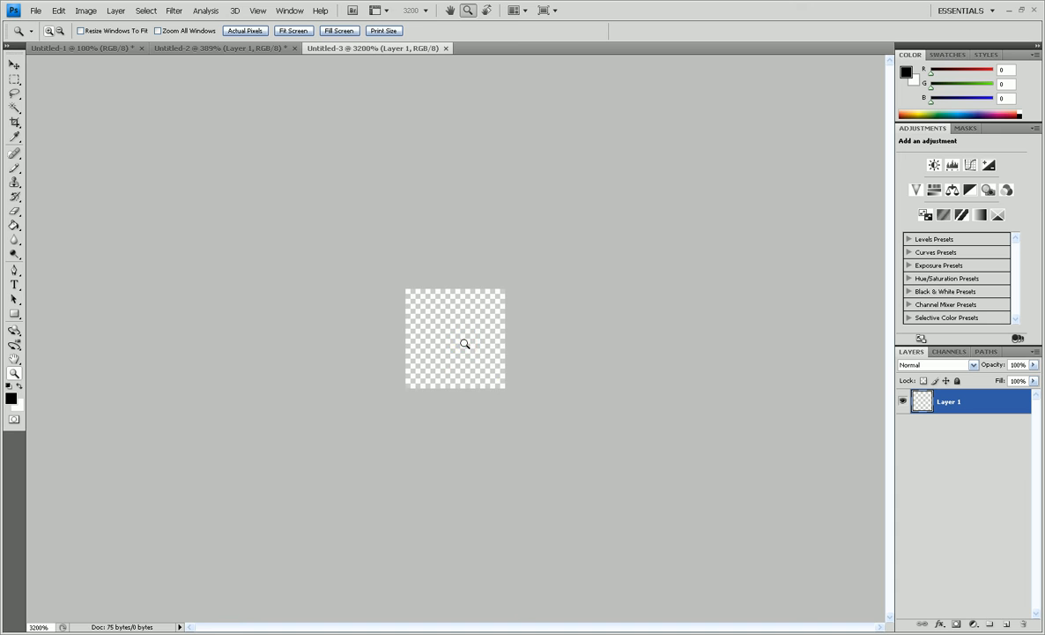
pyautogui.click(15, 169)
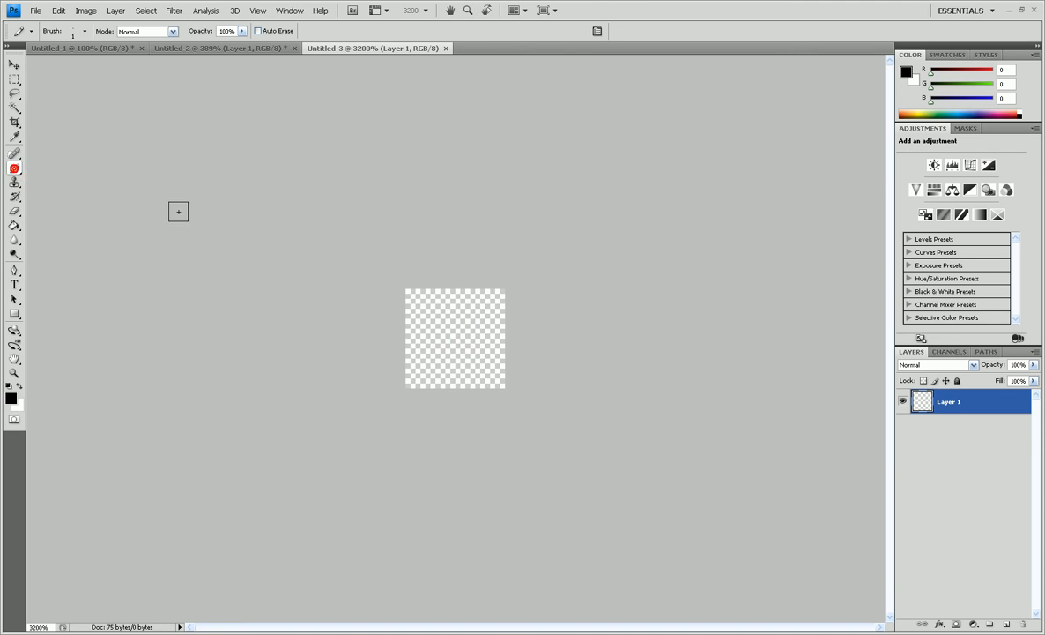
pyautogui.click(415, 378)
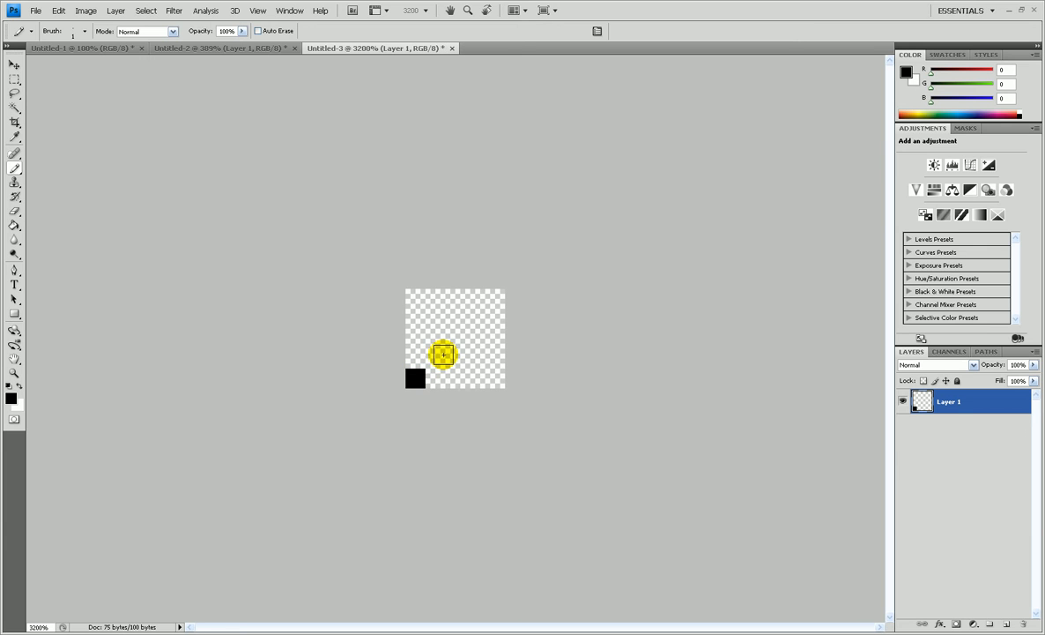
pyautogui.click(435, 358)
pyautogui.click(457, 338)
pyautogui.click(476, 318)
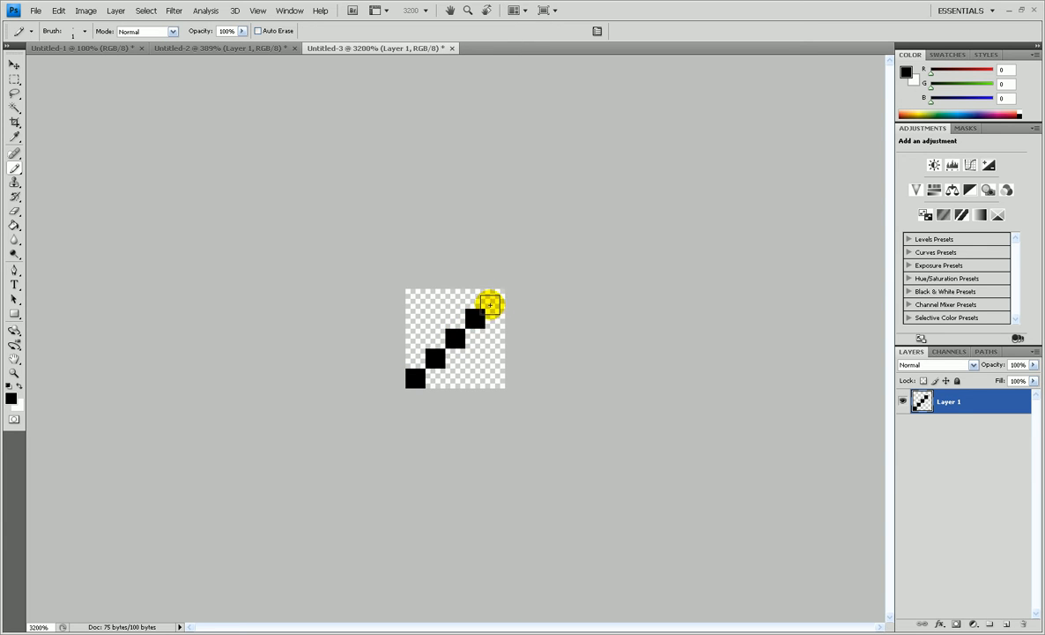
pyautogui.click(496, 297)
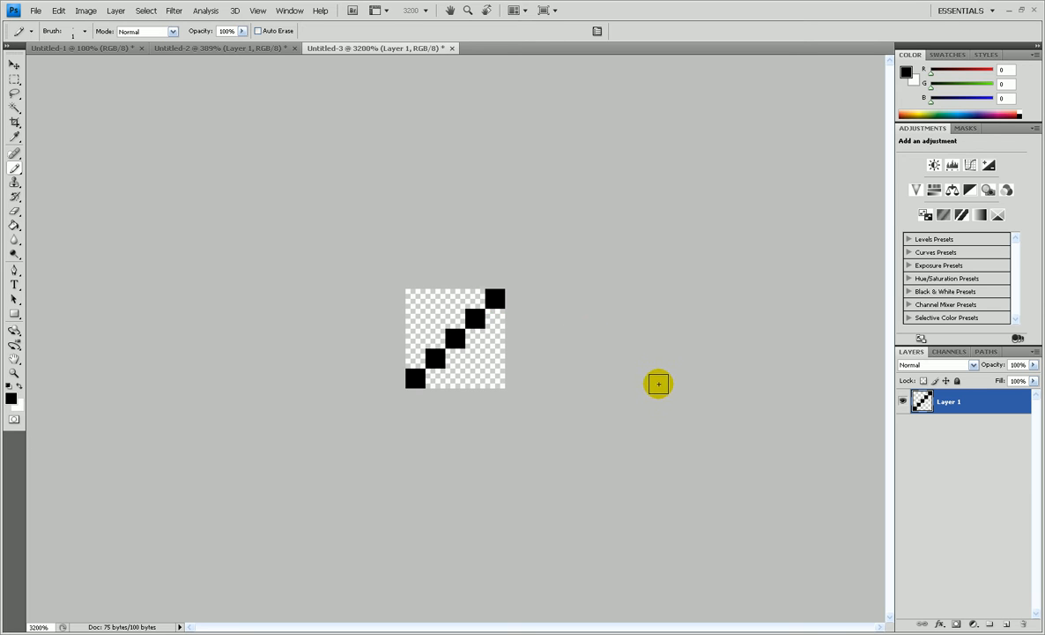
pyautogui.click(58, 11)
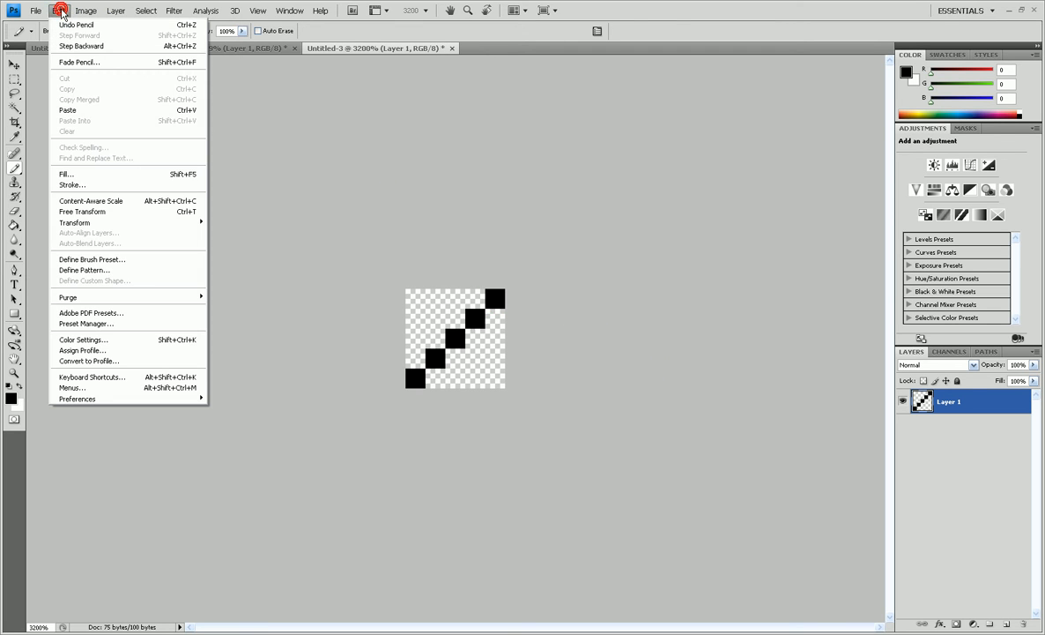
pyautogui.click(155, 270)
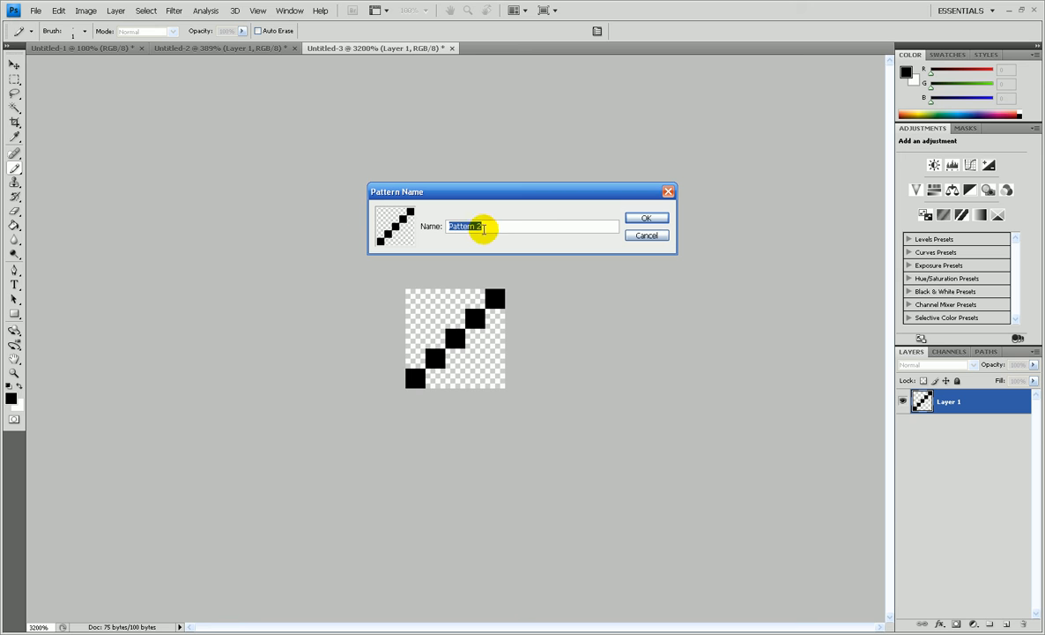
pyautogui.click(646, 236)
# Close the 5 by 5 pixel tile document without saving it
pyautogui.click(452, 49)
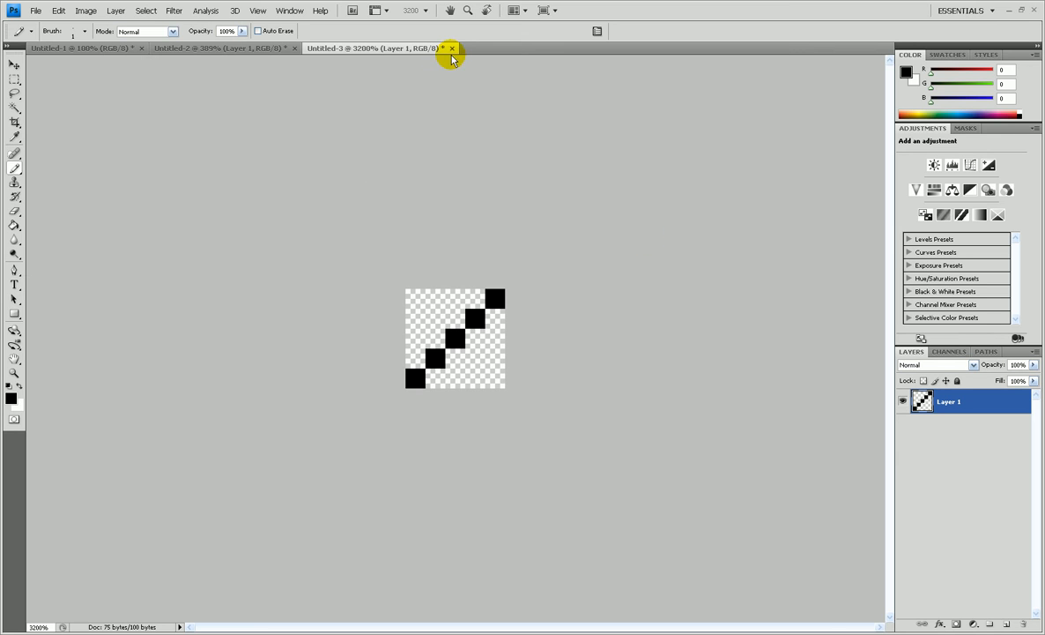
pyautogui.click(527, 246)
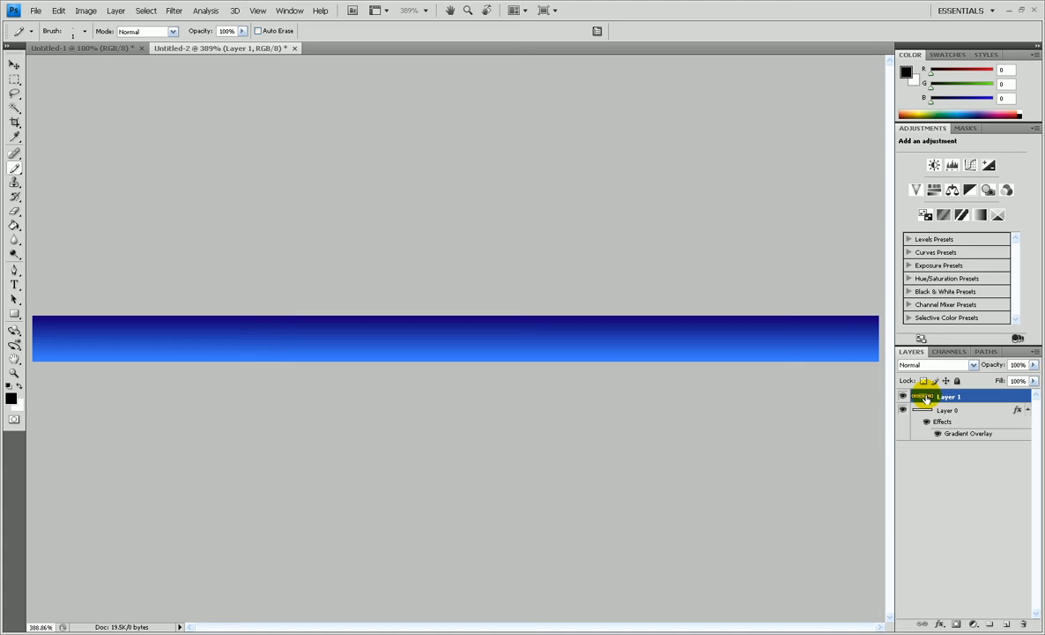
# Fill Layer 1 with the diagonal-line pattern using the Paint Bucket, and set the fill source back to Foreground
pyautogui.click(15, 226)
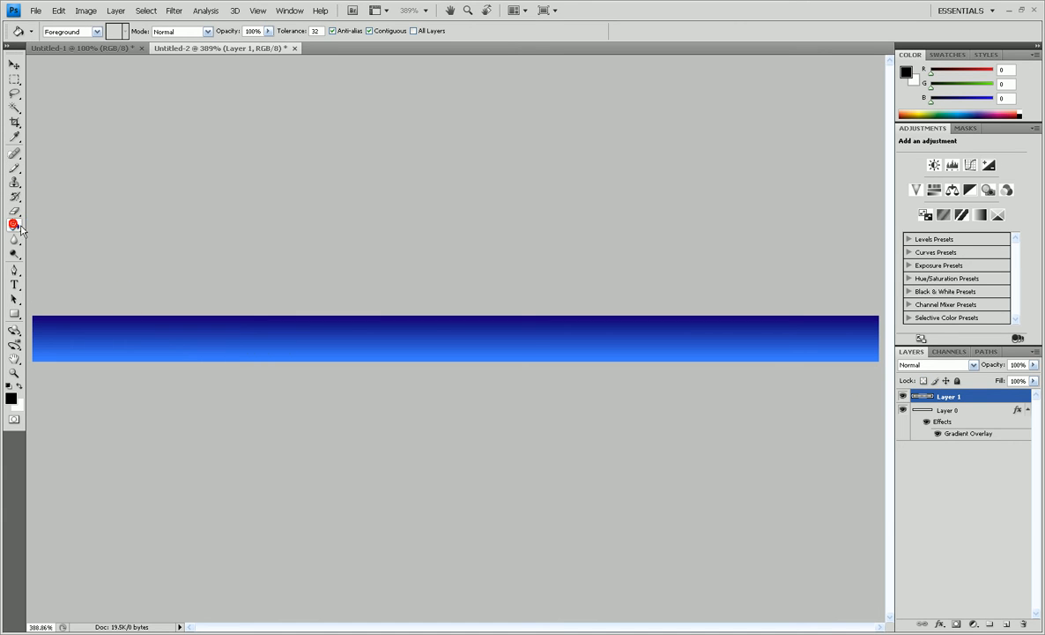
pyautogui.click(98, 34)
pyautogui.click(86, 54)
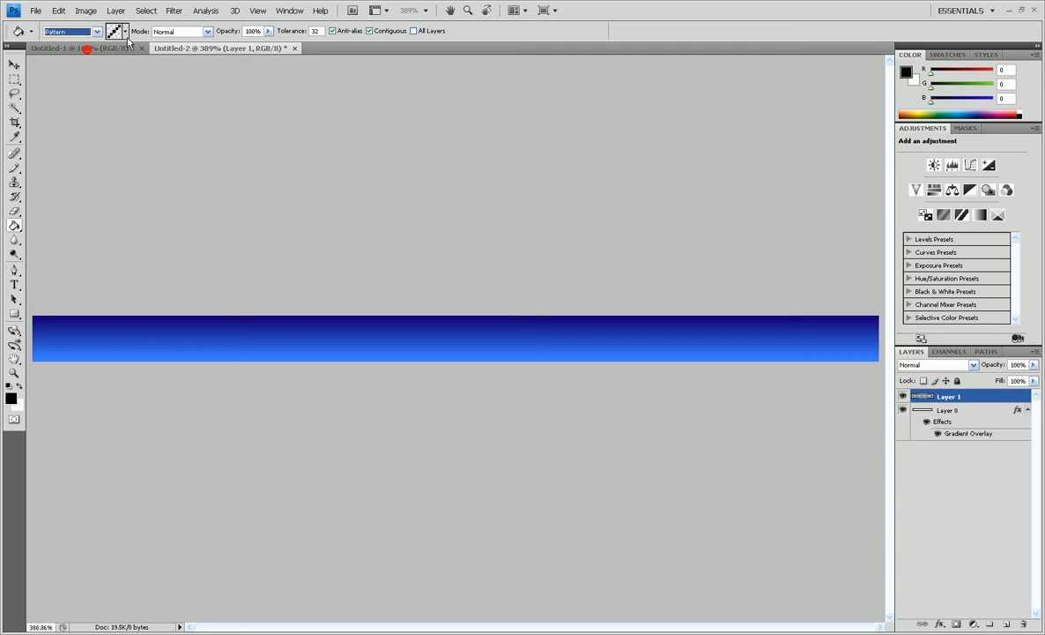
pyautogui.click(125, 34)
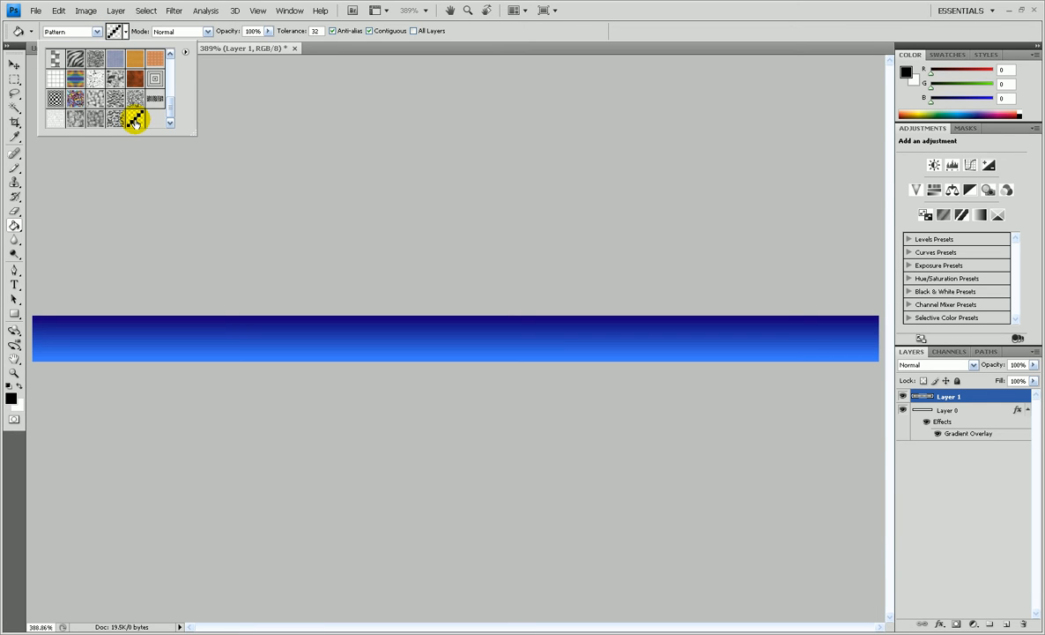
pyautogui.click(260, 107)
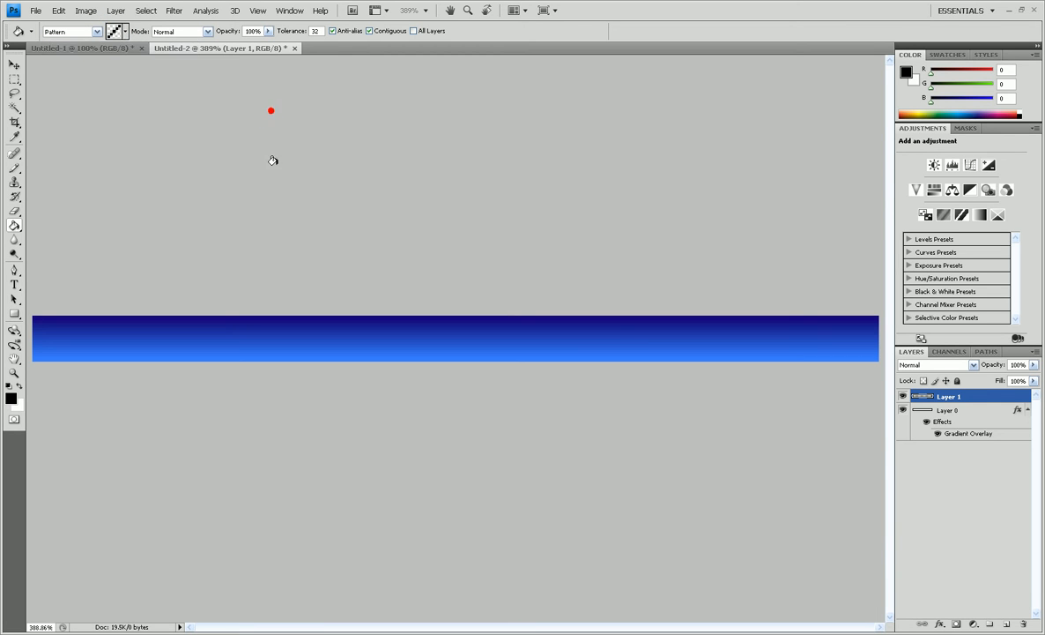
pyautogui.click(269, 326)
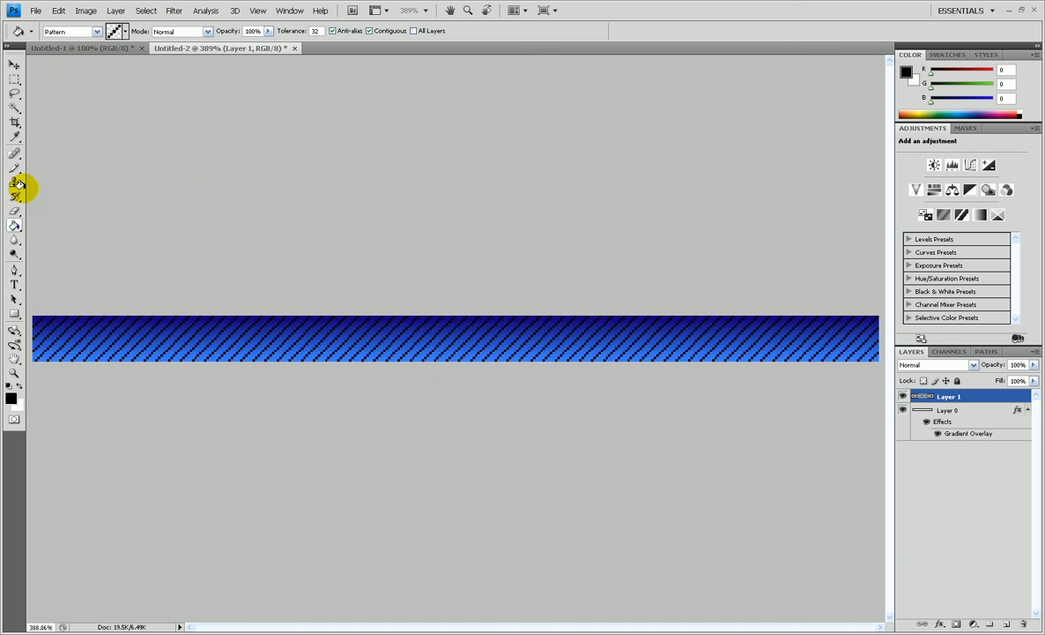
pyautogui.click(95, 31)
pyautogui.click(83, 42)
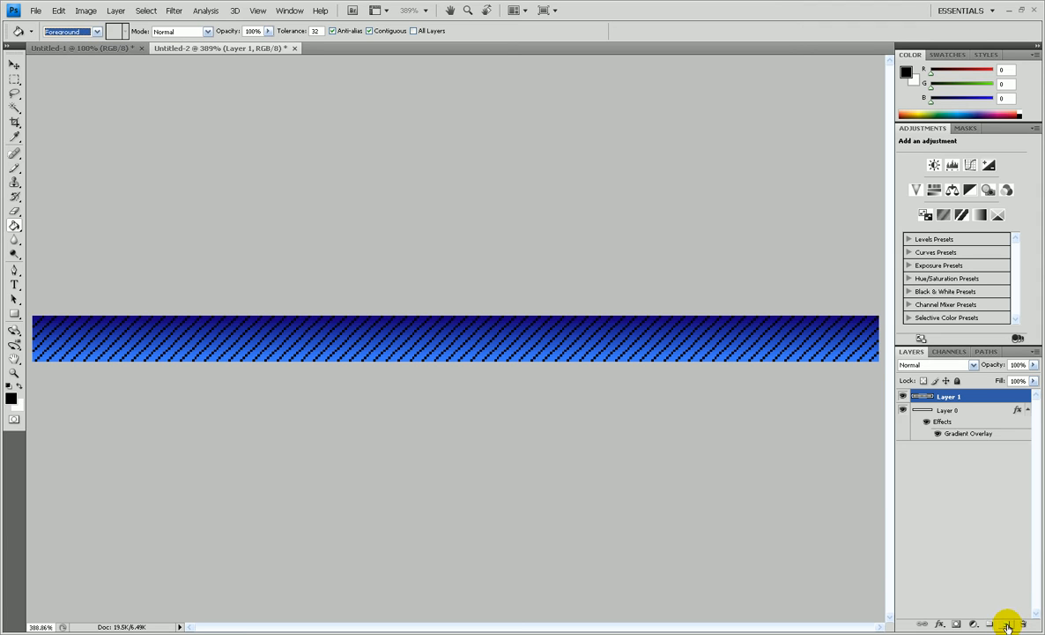
# Create a text box spanning from about a third of the banner to its right end and enter the author's nickname
pyautogui.click(14, 283)
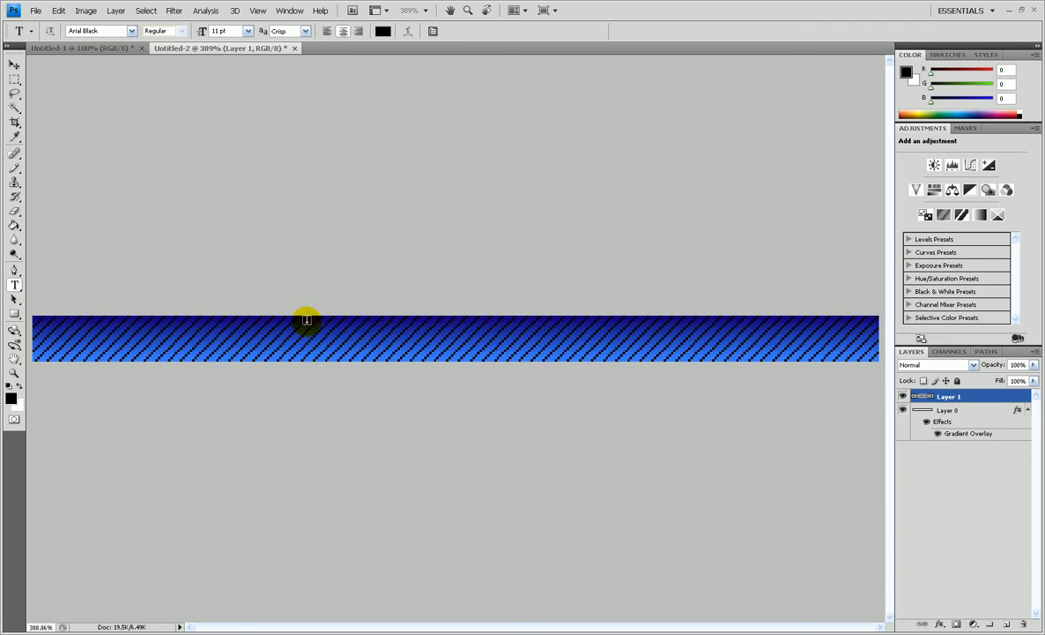
pyautogui.moveTo(311, 316); pyautogui.dragTo(879, 361)
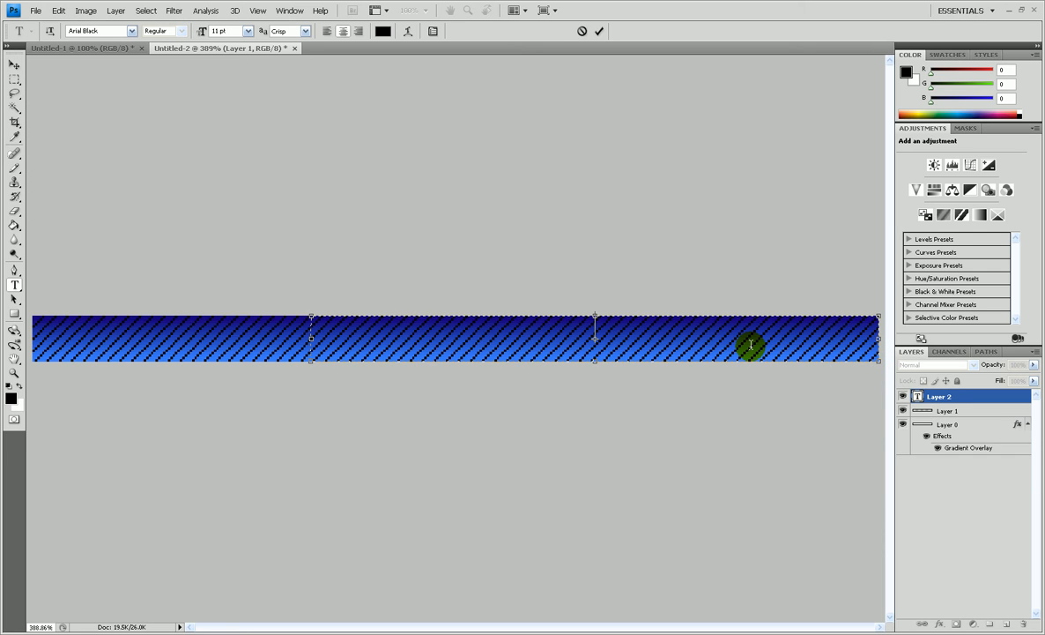
pyautogui.write('Hacker')
pyautogui.press('BackSpace')
pyautogui.press('BackSpace')
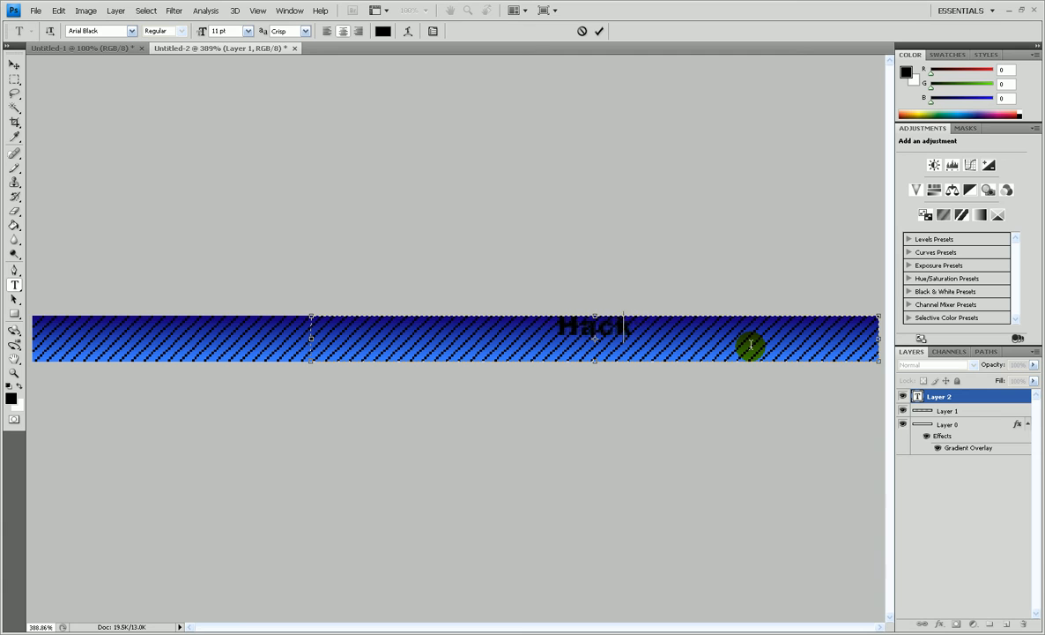
pyautogui.write('KE')
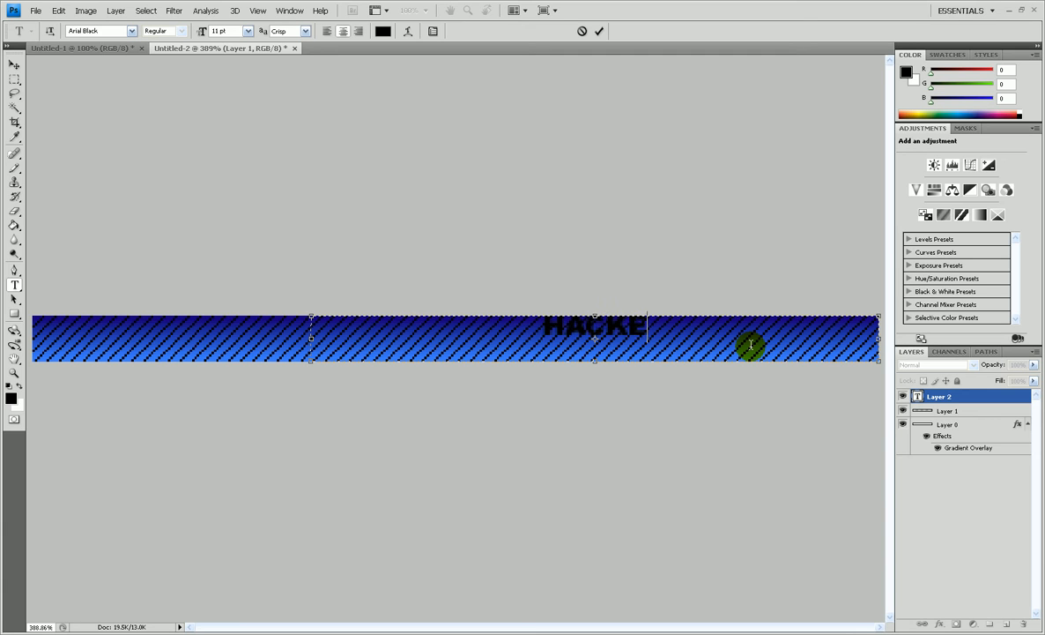
pyautogui.write('Rsasha')
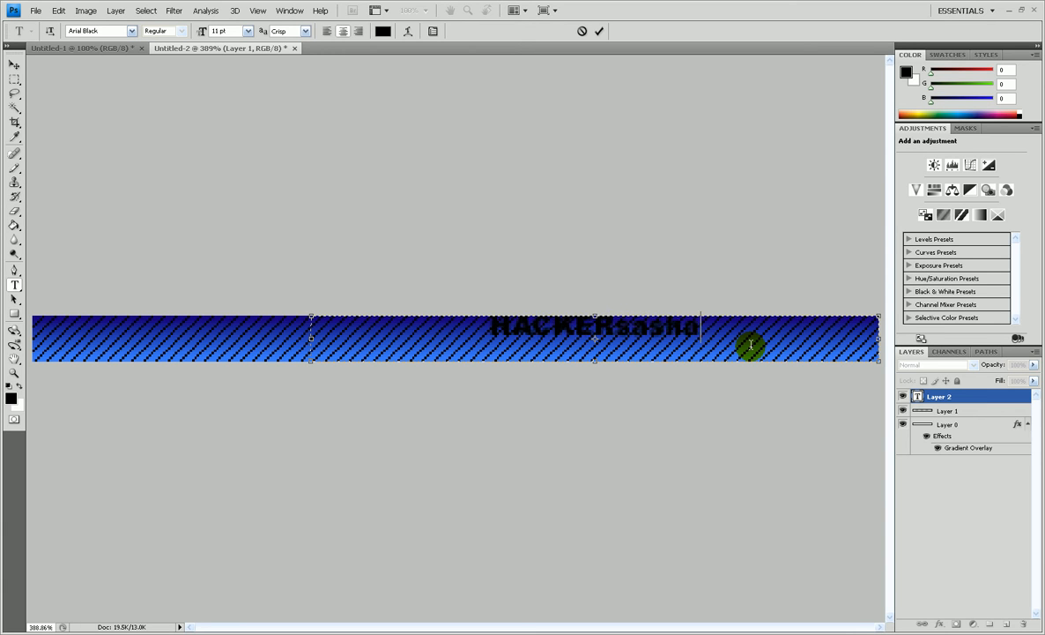
pyautogui.write('JT')
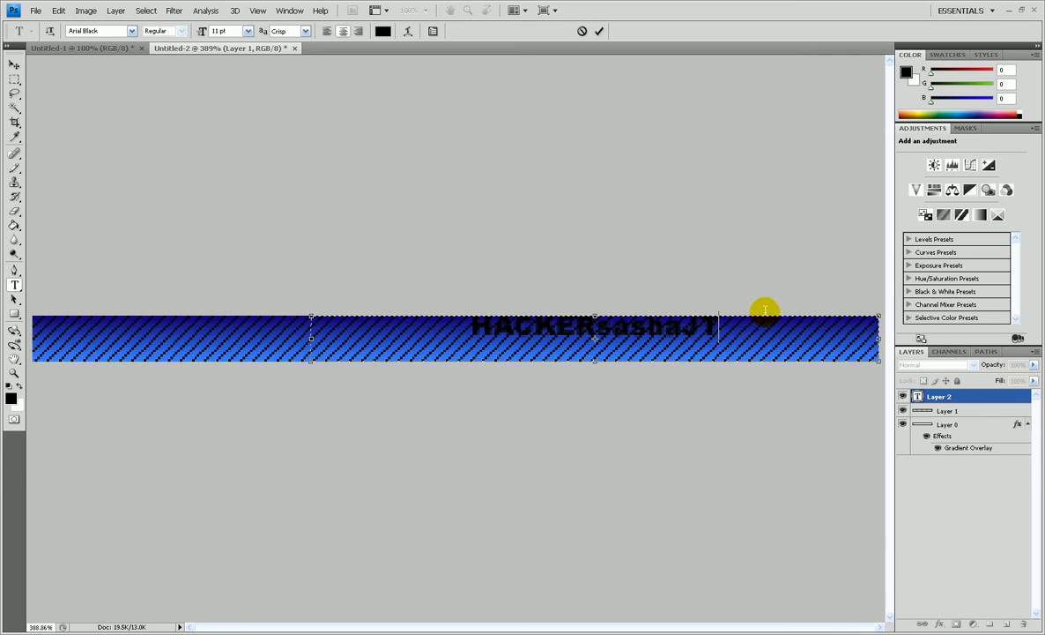
# Shrink the nickname's text box from its upper-left corner so the text sits near the banner's right end
pyautogui.moveTo(759, 335); pyautogui.dragTo(413, 326)
pyautogui.click(411, 347)
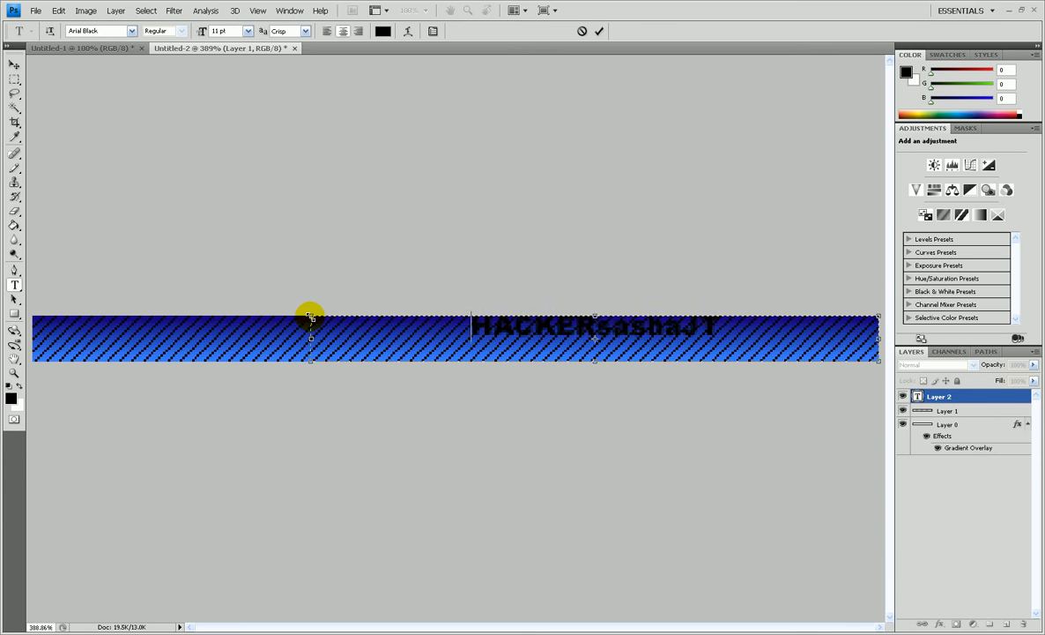
pyautogui.moveTo(310, 316); pyautogui.dragTo(541, 331)
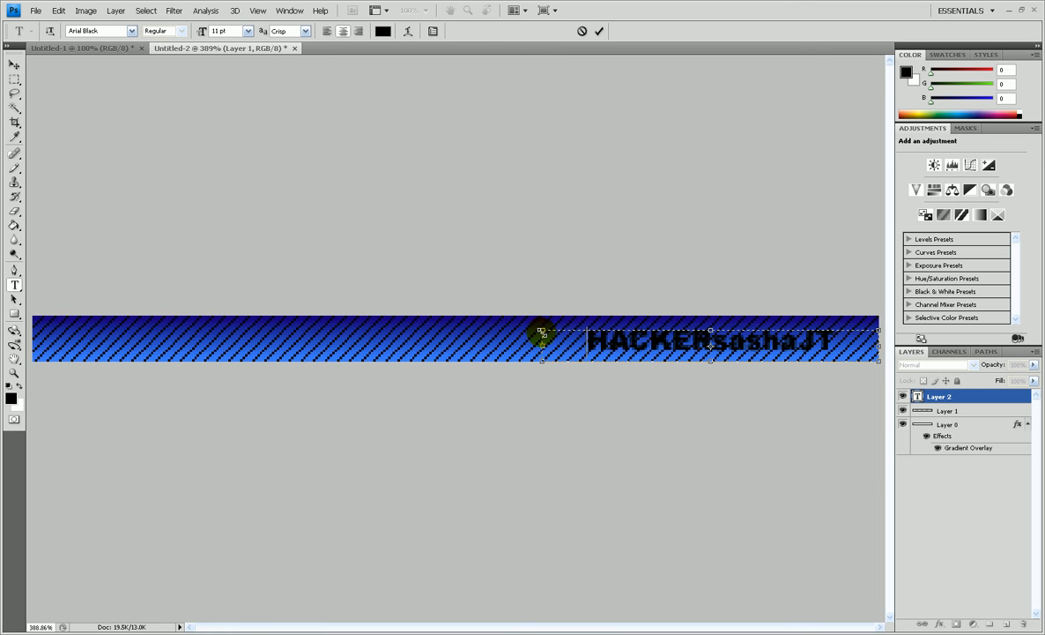
# Change the whole nickname text to Arial Bold at 12 pt
pyautogui.doubleClick(846, 346)
pyautogui.click(132, 31)
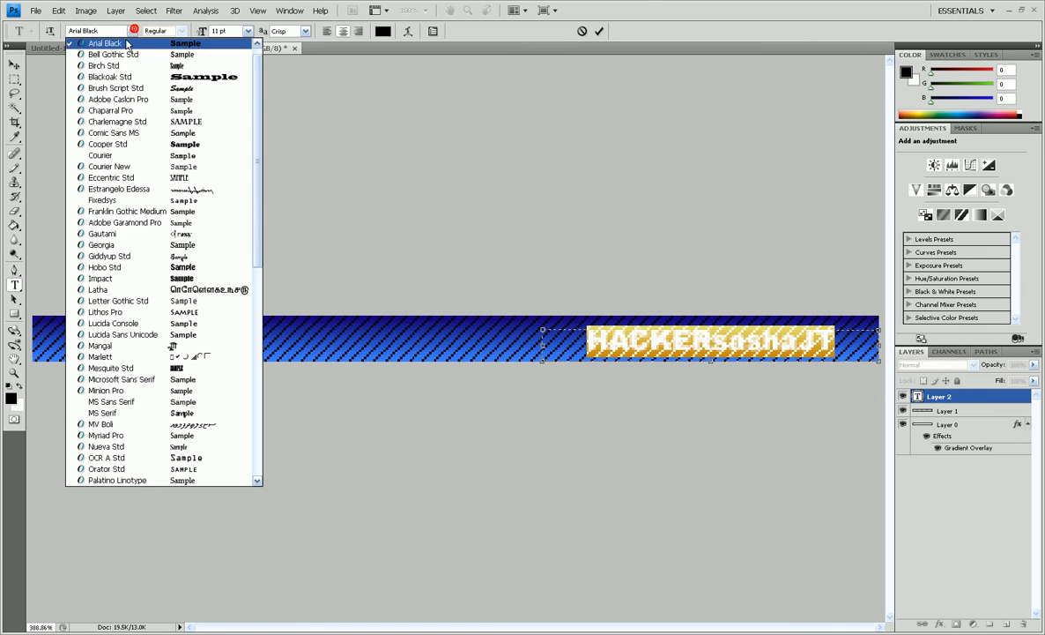
pyautogui.click(122, 44)
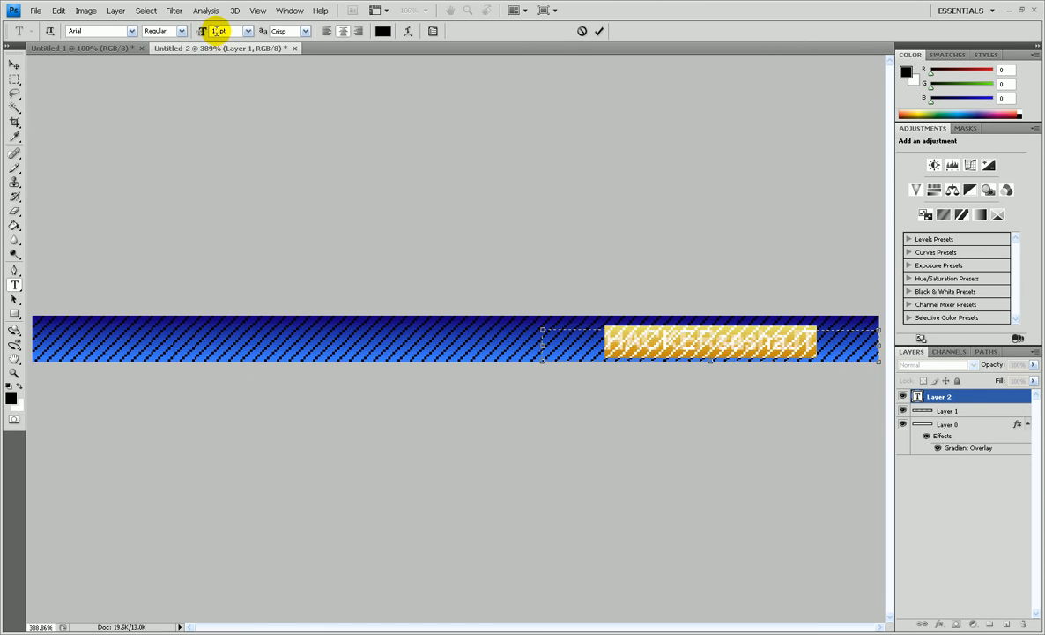
pyautogui.click(181, 31)
pyautogui.click(171, 59)
pyautogui.click(248, 31)
pyautogui.click(235, 112)
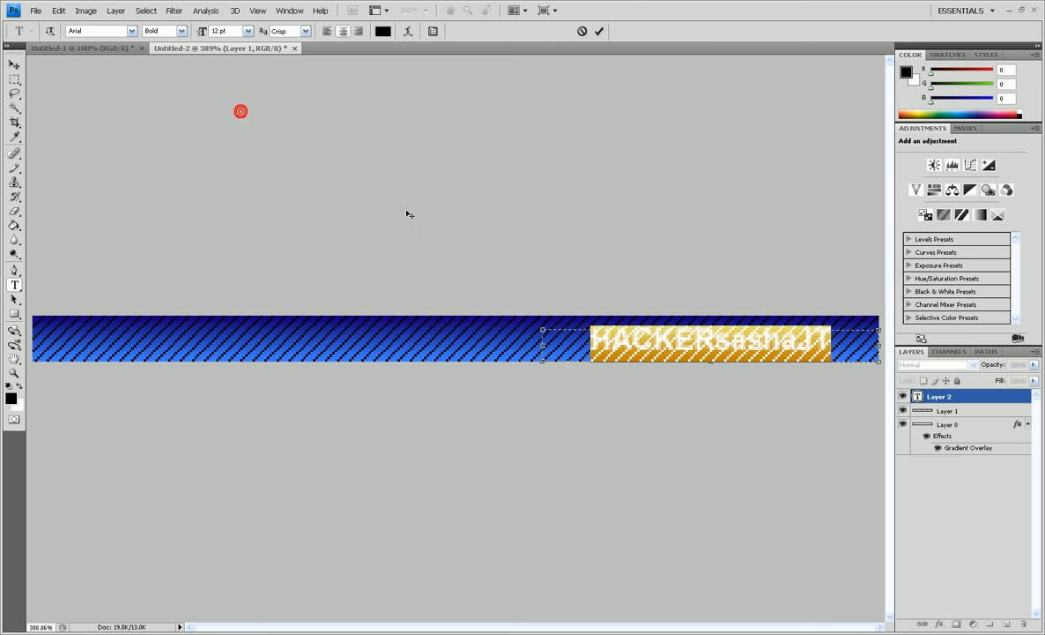
# Raise the text box's top edge slightly to centre the nickname vertically, and commit the text
pyautogui.click(573, 334)
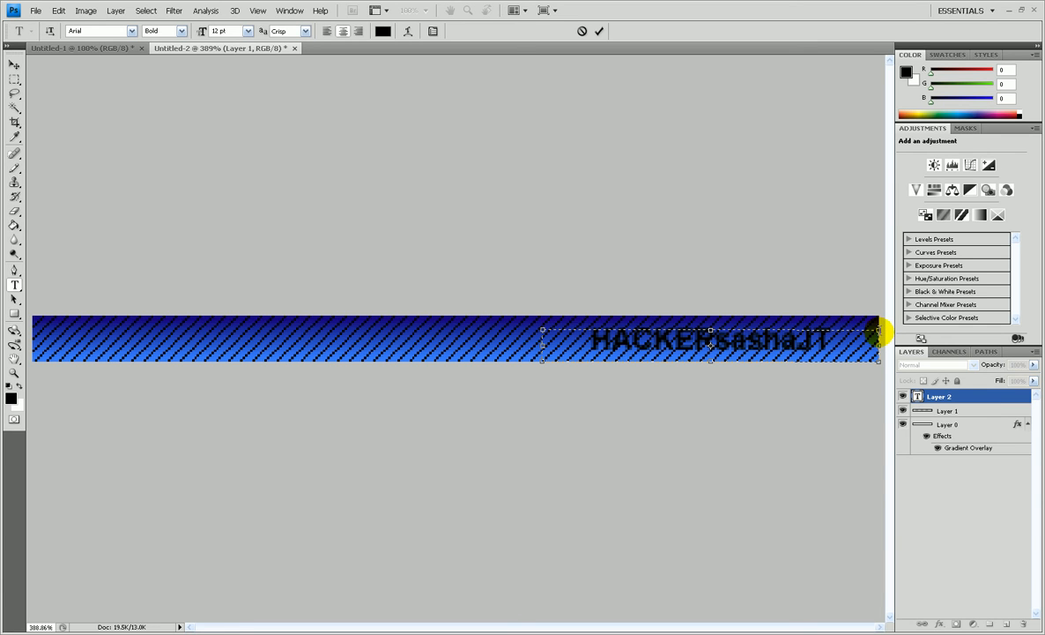
pyautogui.moveTo(880, 332); pyautogui.dragTo(879, 329)
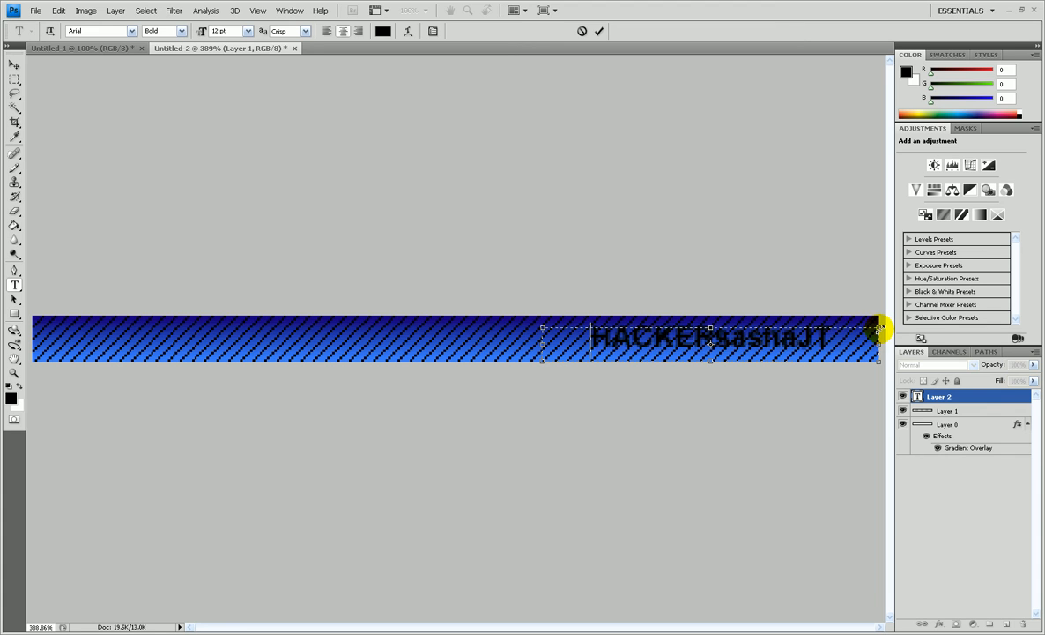
pyautogui.click(939, 398)
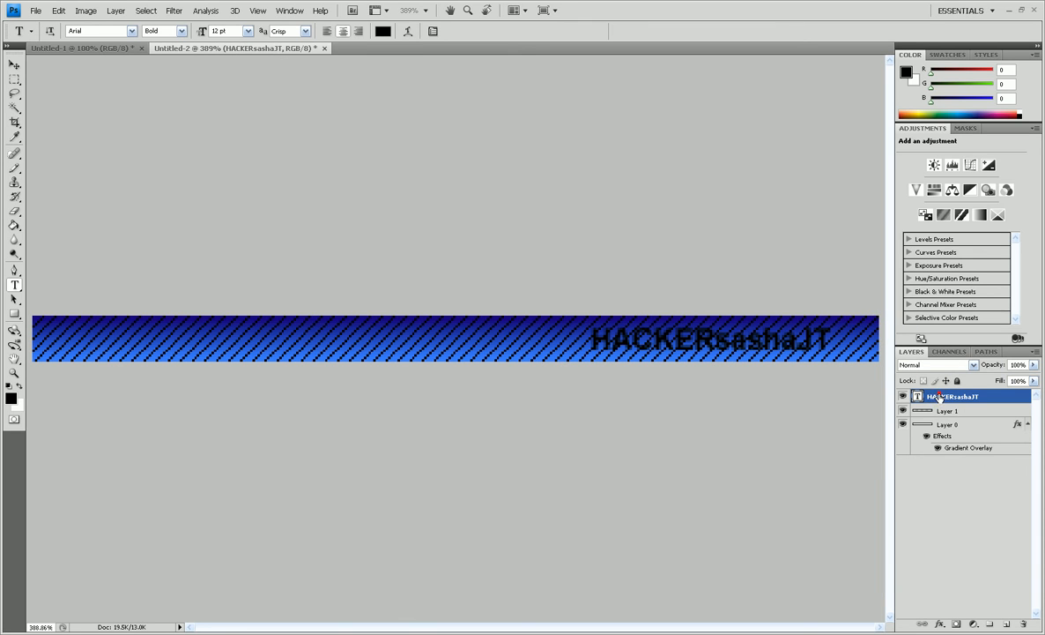
# Enable a Stroke layer style with a size of 2 px on the nickname text layer
pyautogui.rightClick(928, 401)
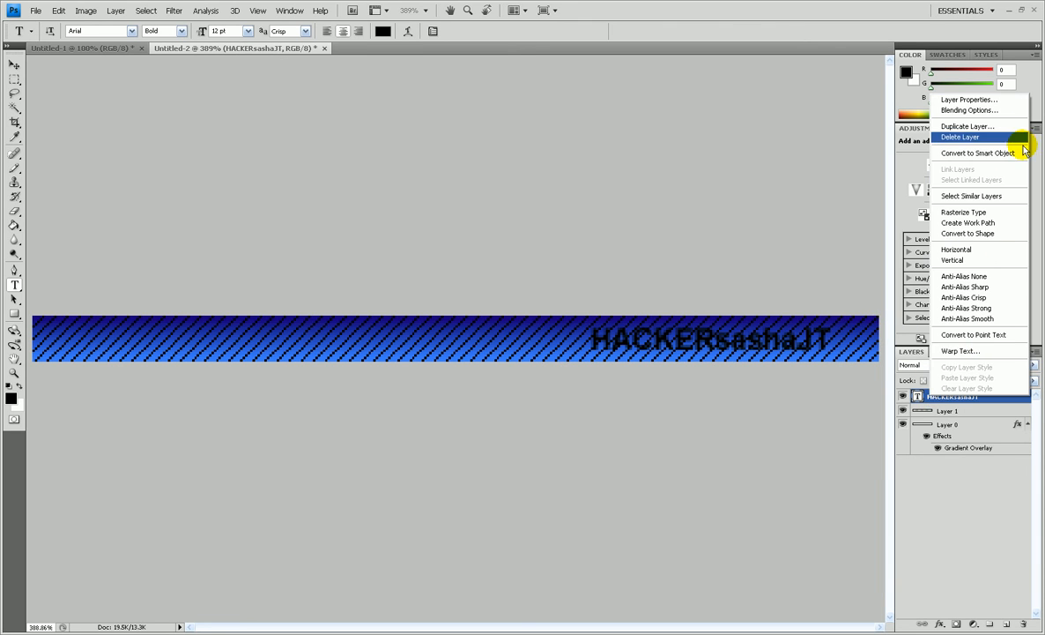
pyautogui.click(992, 112)
pyautogui.moveTo(605, 302)
pyautogui.mouseDown()
pyautogui.moveTo(342, 306)
pyautogui.moveTo(321, 294)
pyautogui.mouseUp()
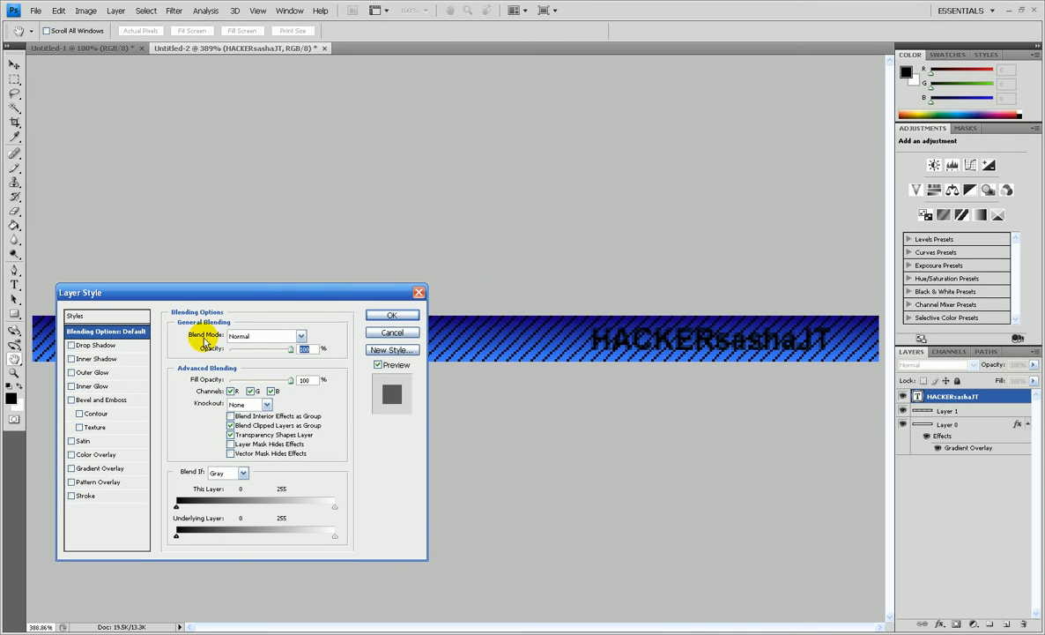
pyautogui.click(76, 494)
pyautogui.click(86, 495)
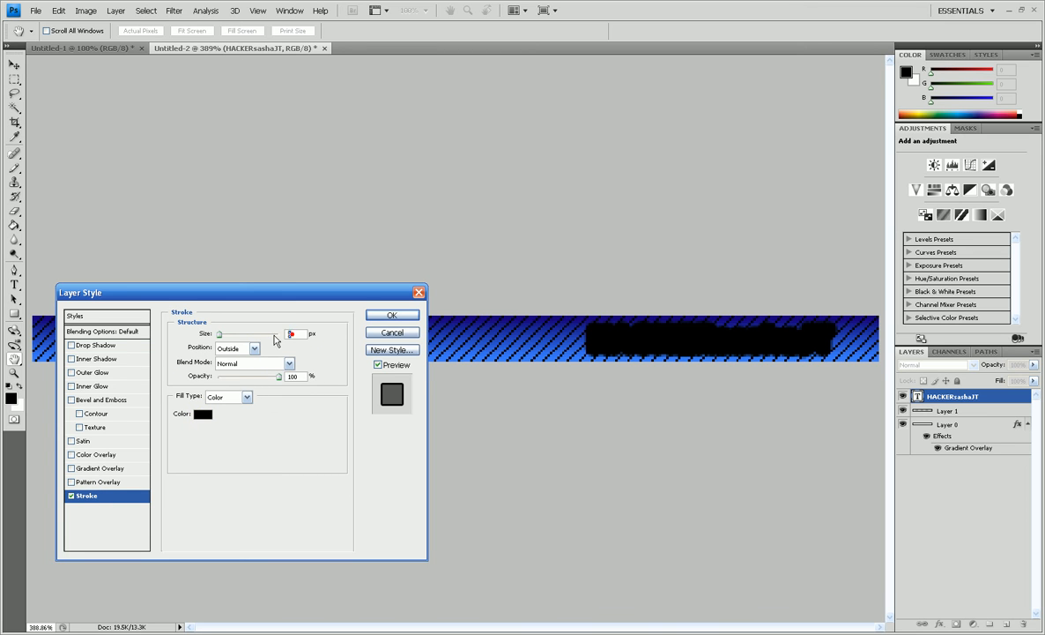
pyautogui.write('2')
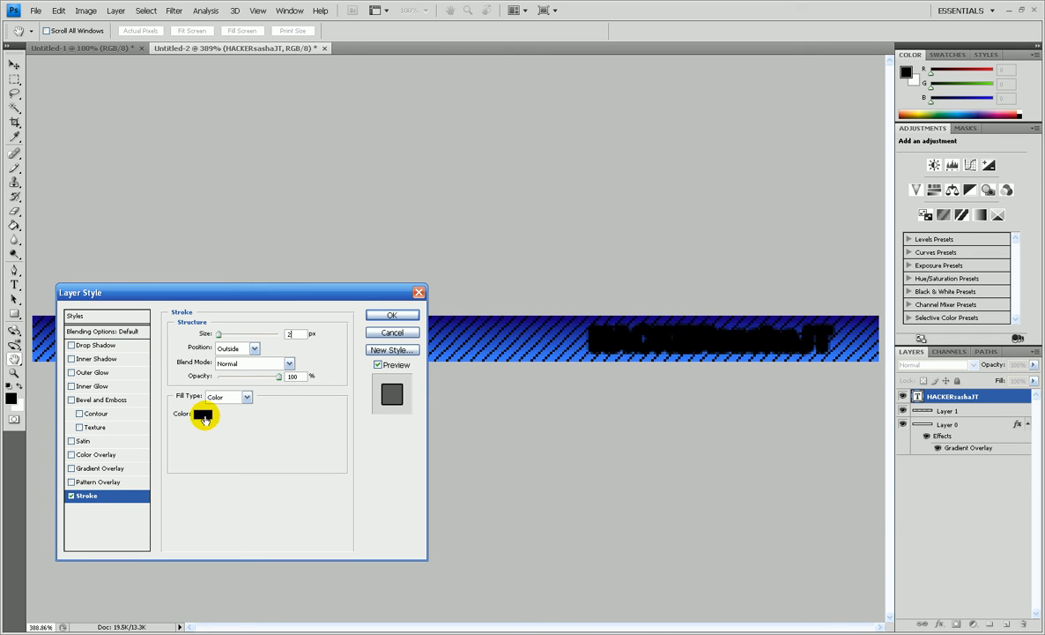
# Set the nickname's stroke color to white, apply the layer style and collapse the layer's effects list
pyautogui.click(203, 413)
pyautogui.moveTo(703, 405); pyautogui.dragTo(573, 296)
pyautogui.click(924, 322)
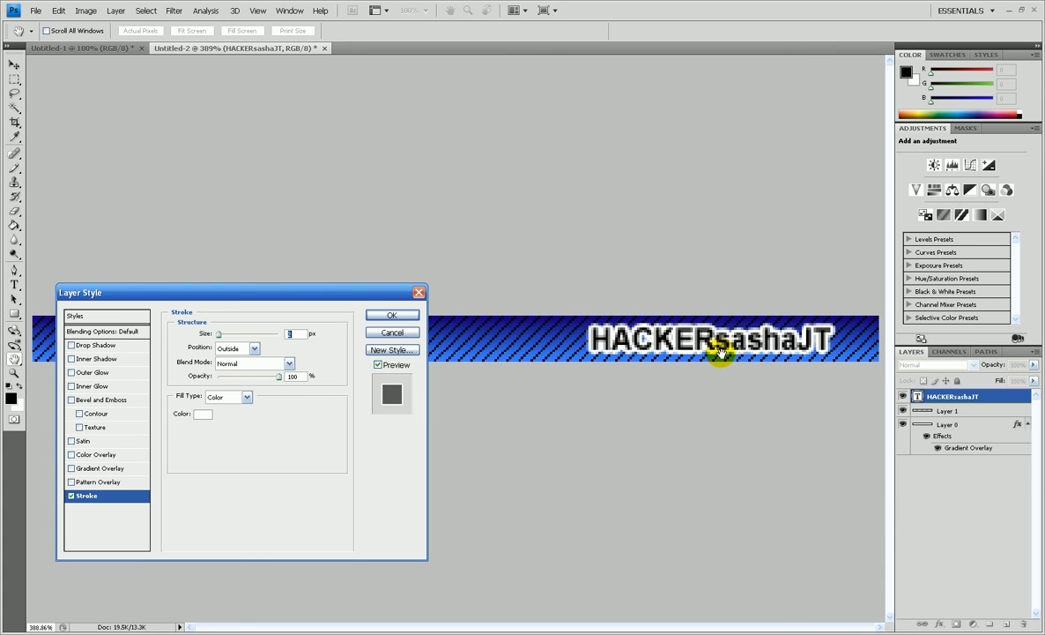
pyautogui.click(393, 314)
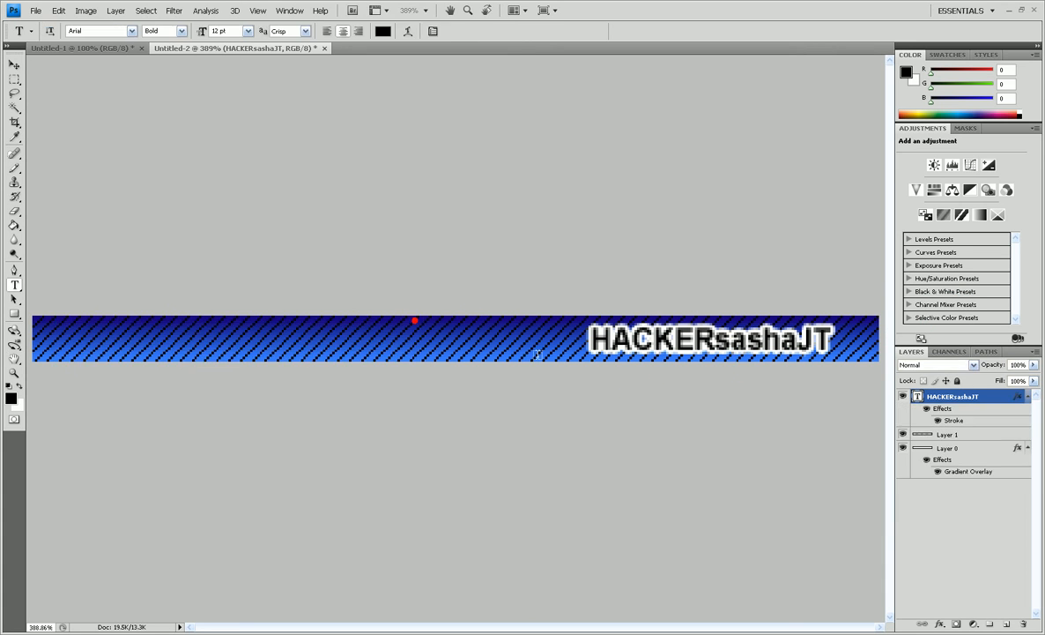
pyautogui.click(1027, 396)
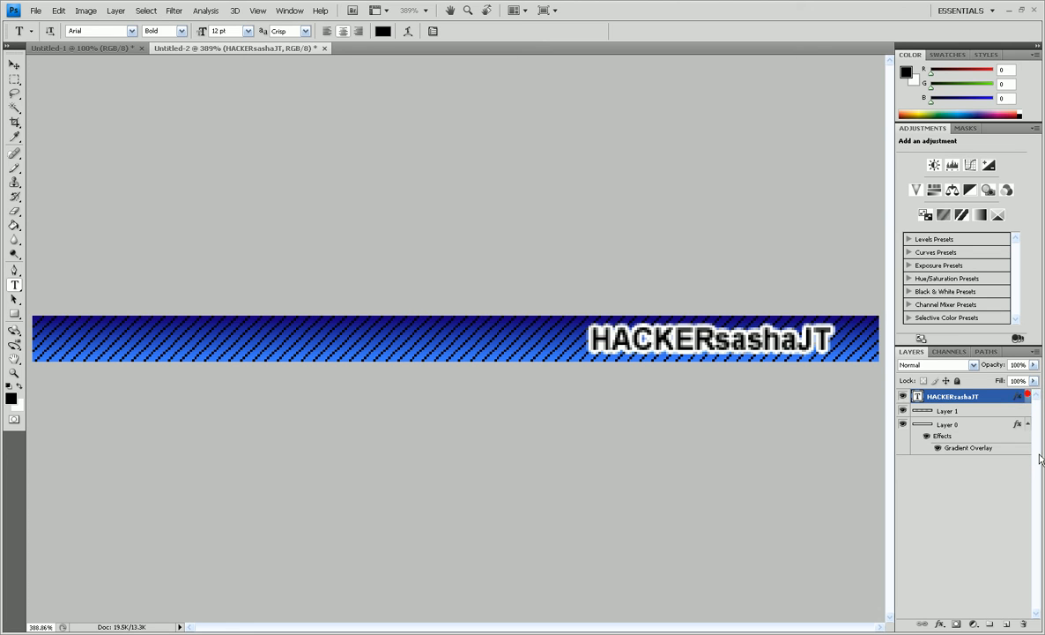
# Open cs16.png, the yellow Counter-Strike logo, from the web folder in Bridge
pyautogui.click(260, 11)
pyautogui.click(304, 125)
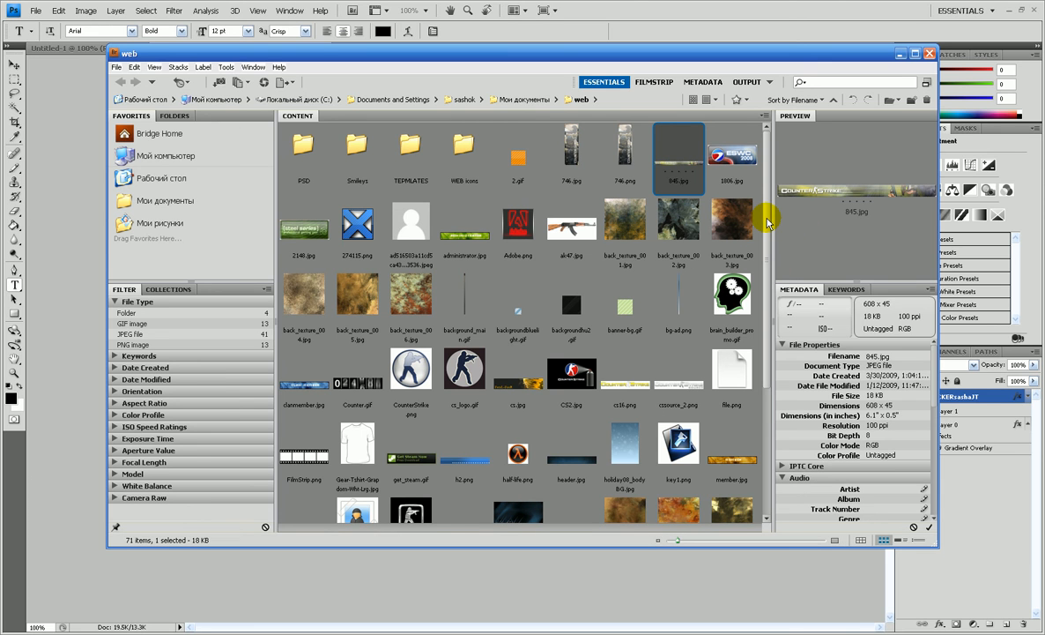
pyautogui.moveTo(767, 223); pyautogui.dragTo(763, 293)
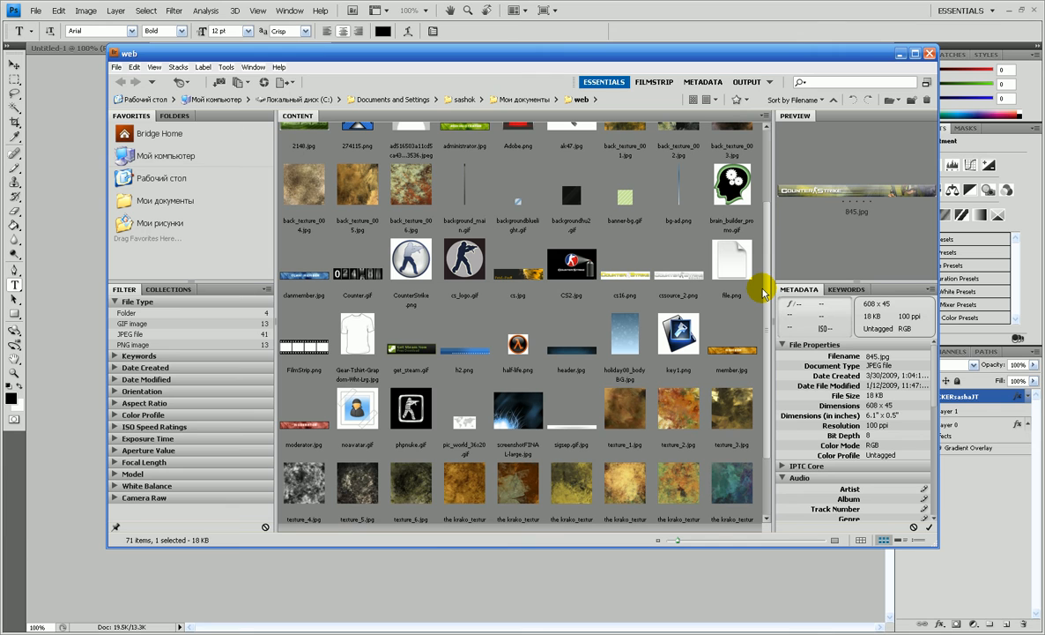
pyautogui.moveTo(626, 266); pyautogui.dragTo(551, 554)
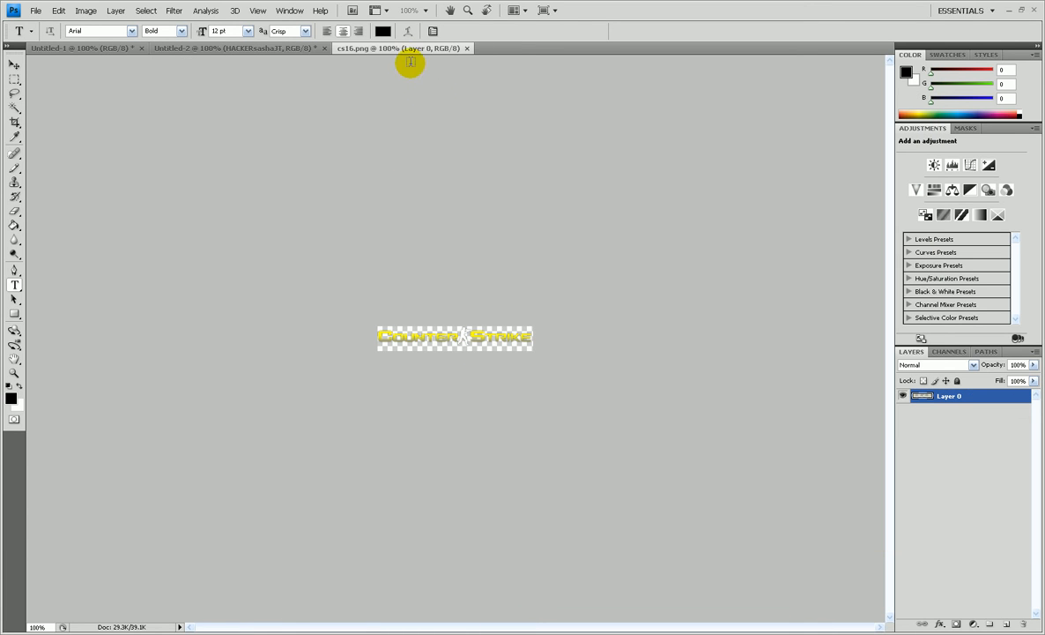
# Copy the Counter-Strike logo layer from the floated cs16.png window into the banner, and close cs16.png and Bridge
pyautogui.moveTo(410, 47); pyautogui.dragTo(408, 53)
pyautogui.moveTo(922, 396); pyautogui.dragTo(408, 341)
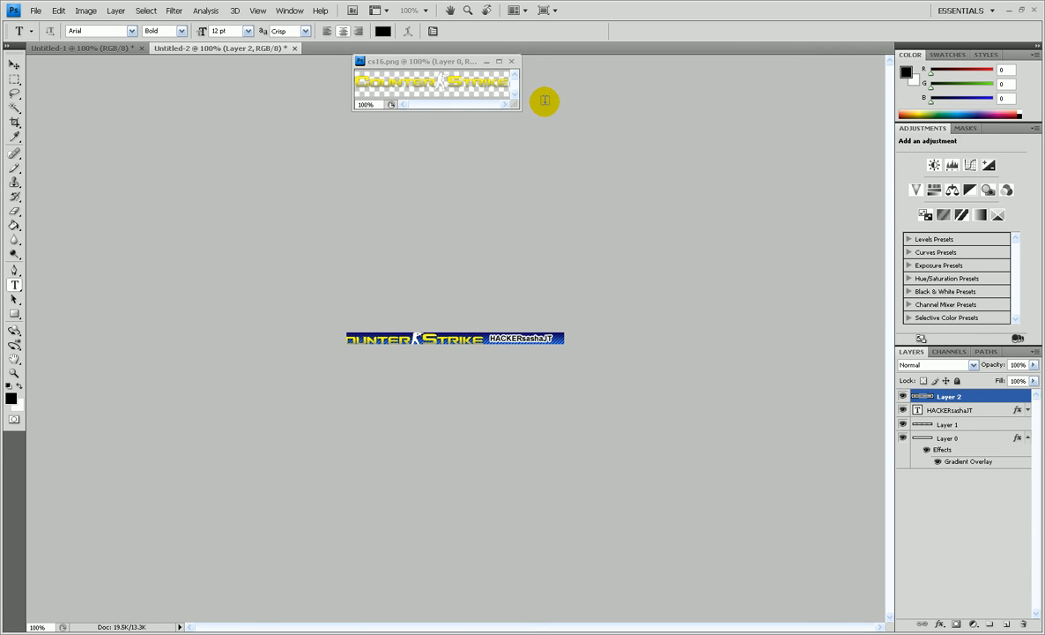
pyautogui.click(511, 61)
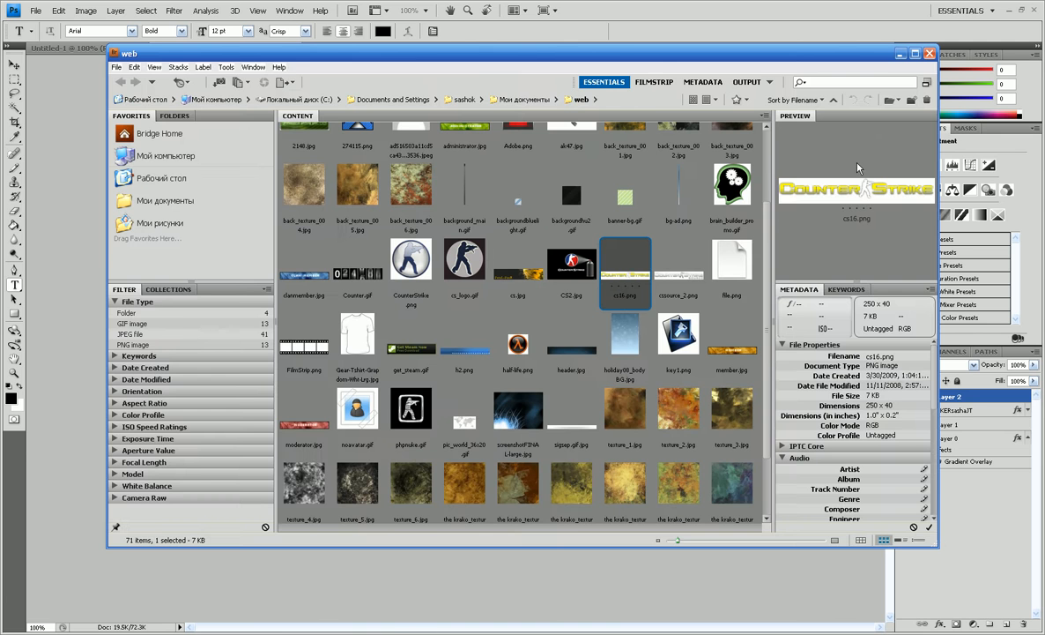
pyautogui.click(923, 50)
# Scale the Counter-Strike logo down with Free Transform to fit the banner's height and place it near the banner's left end
pyautogui.click(259, 12)
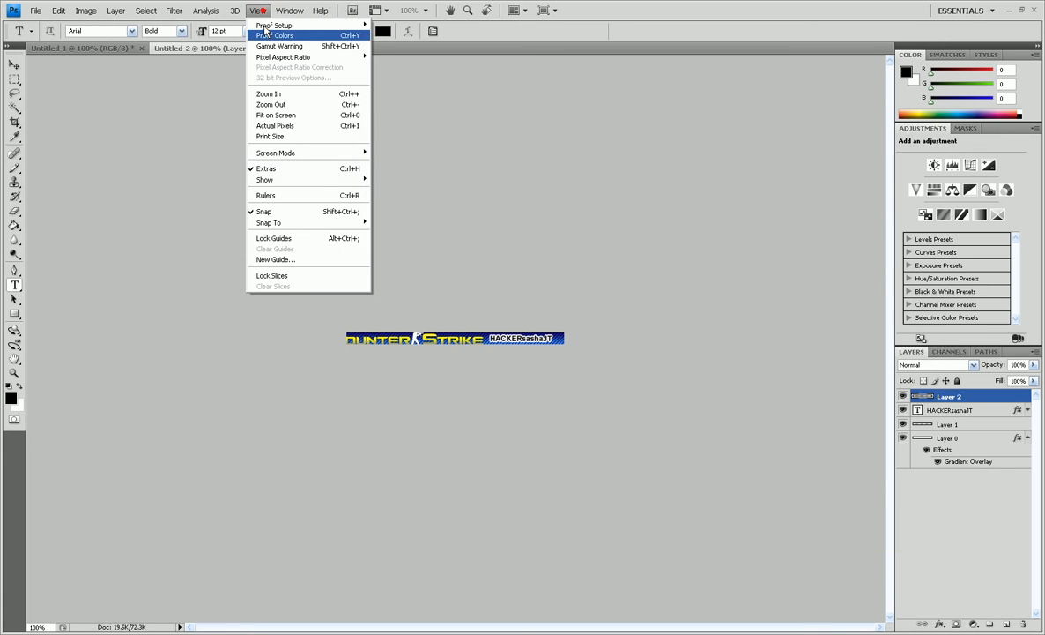
pyautogui.click(318, 122)
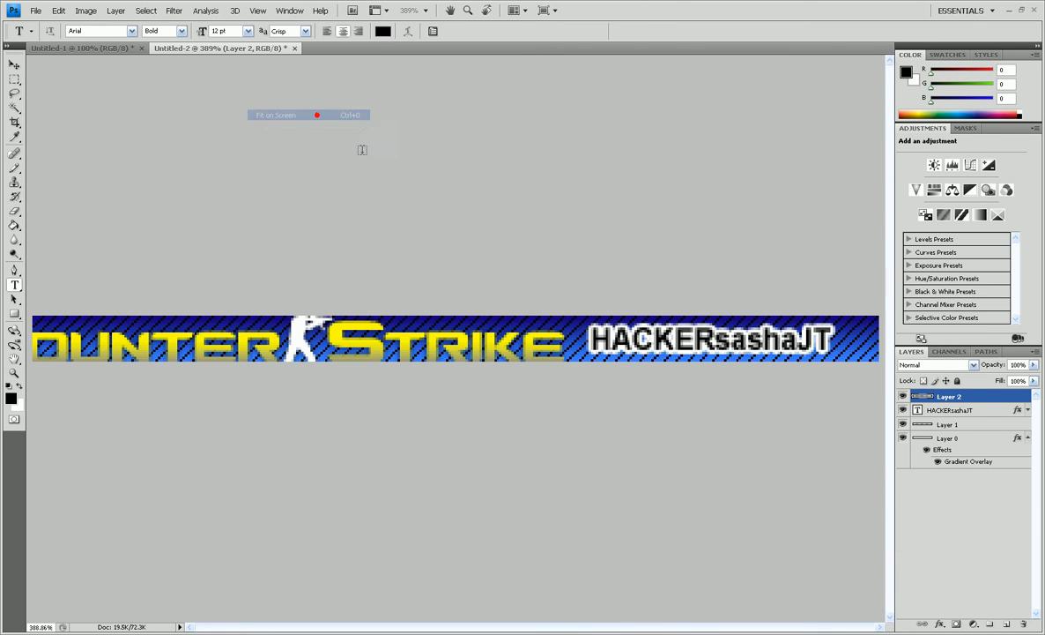
pyautogui.click(13, 65)
pyautogui.click(60, 12)
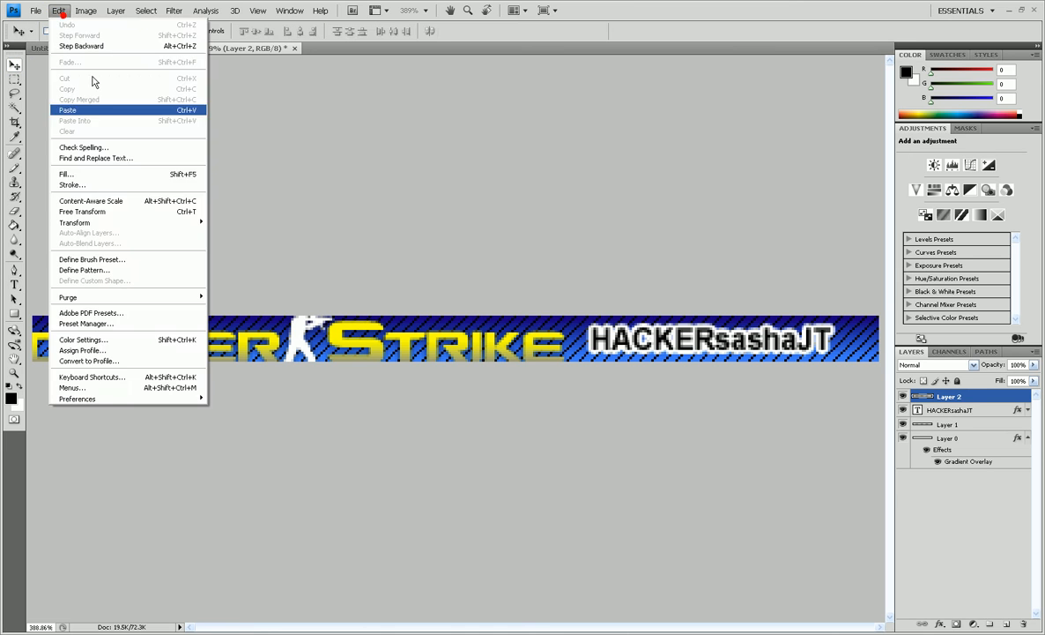
pyautogui.click(108, 199)
pyautogui.moveTo(187, 321); pyautogui.dragTo(255, 332)
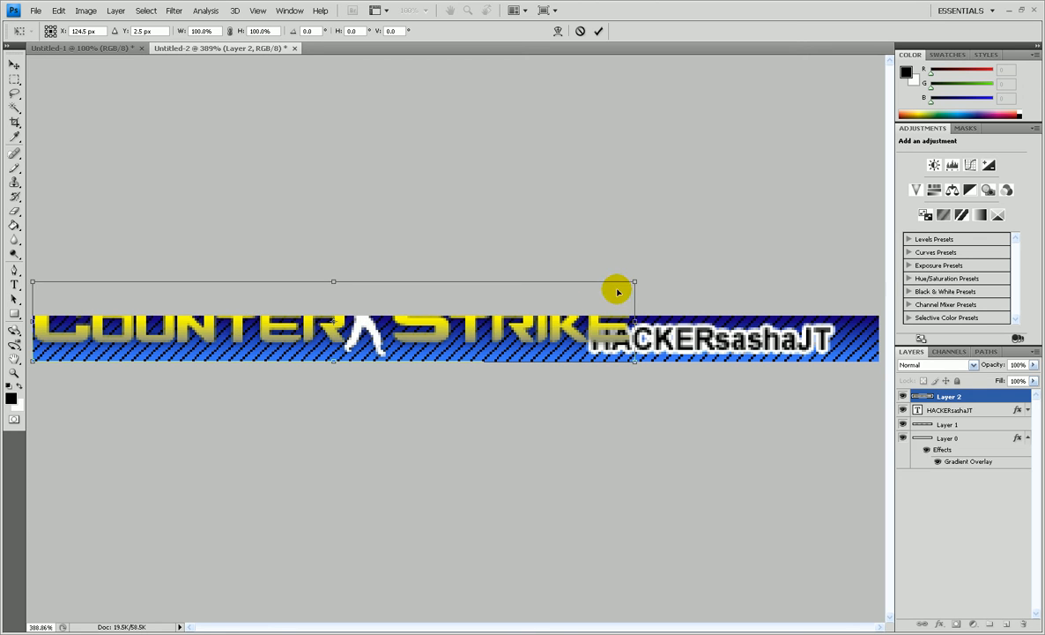
pyautogui.moveTo(636, 280); pyautogui.dragTo(385, 353)
pyautogui.moveTo(271, 345); pyautogui.dragTo(281, 343)
pyautogui.press('Return')
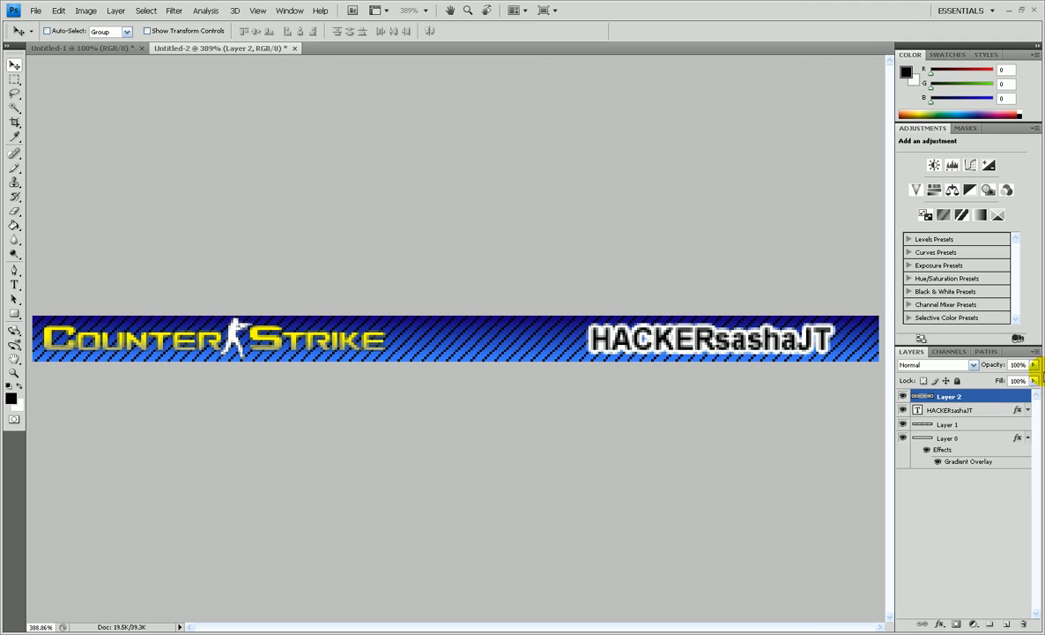
# Add a new layer and make a wide elliptical selection covering the upper part of the banner
pyautogui.click(1007, 623)
pyautogui.click(14, 80)
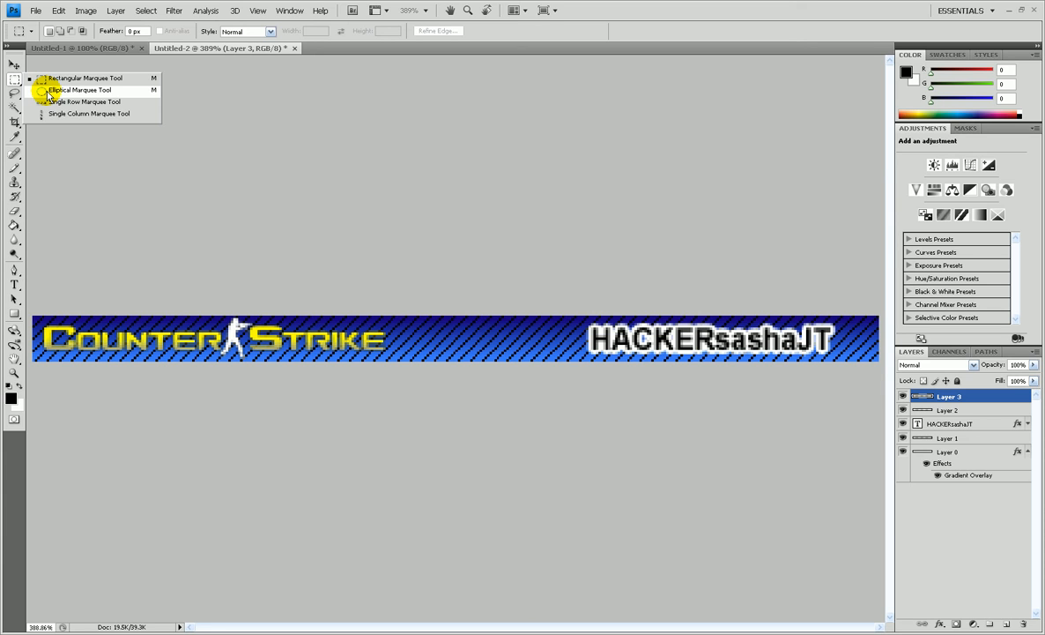
pyautogui.click(53, 90)
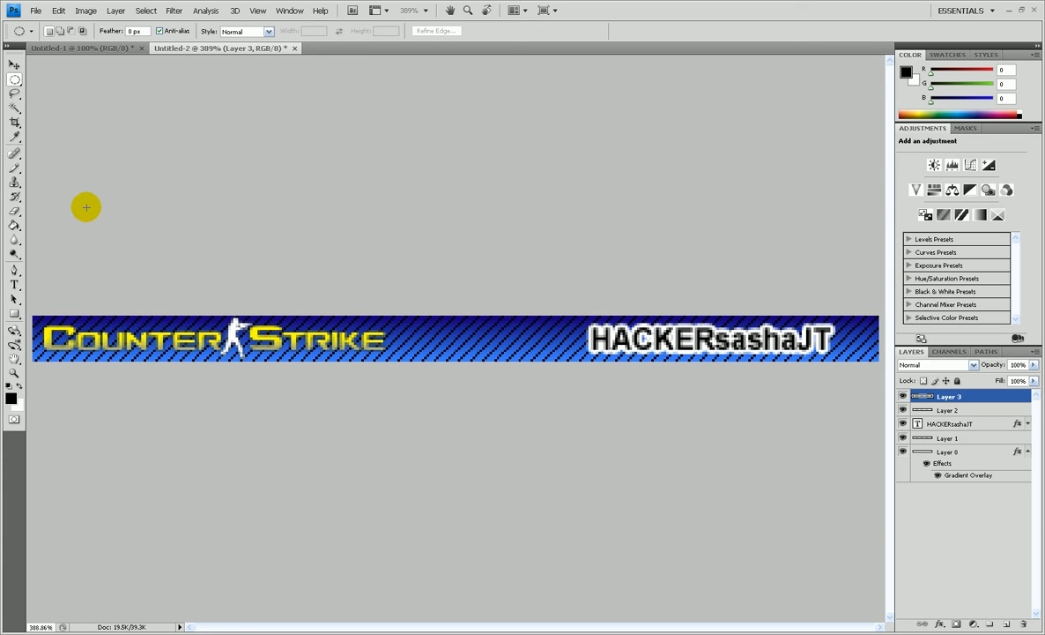
pyautogui.click(14, 372)
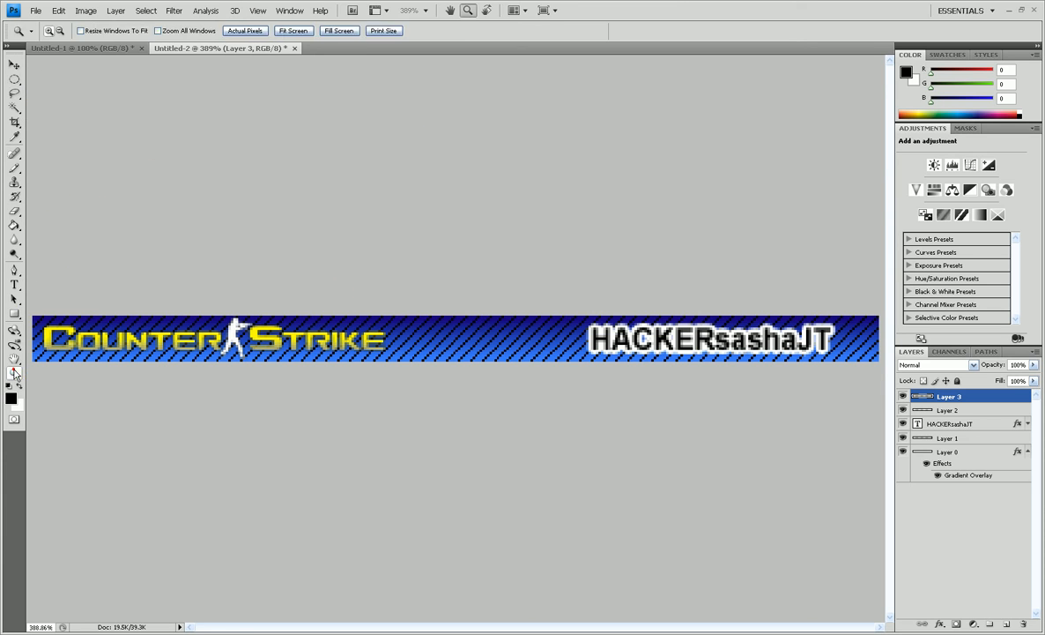
pyautogui.keyDown('alt'); pyautogui.click(276, 344); pyautogui.keyUp('alt')
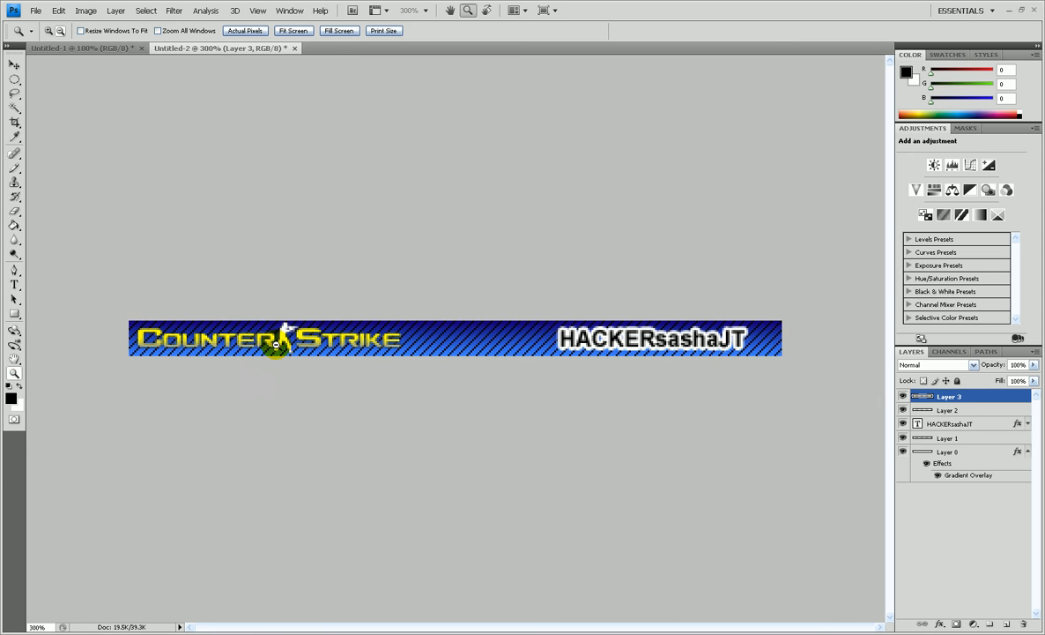
pyautogui.keyDown('alt'); pyautogui.click(310, 361); pyautogui.keyUp('alt')
pyautogui.click(14, 79)
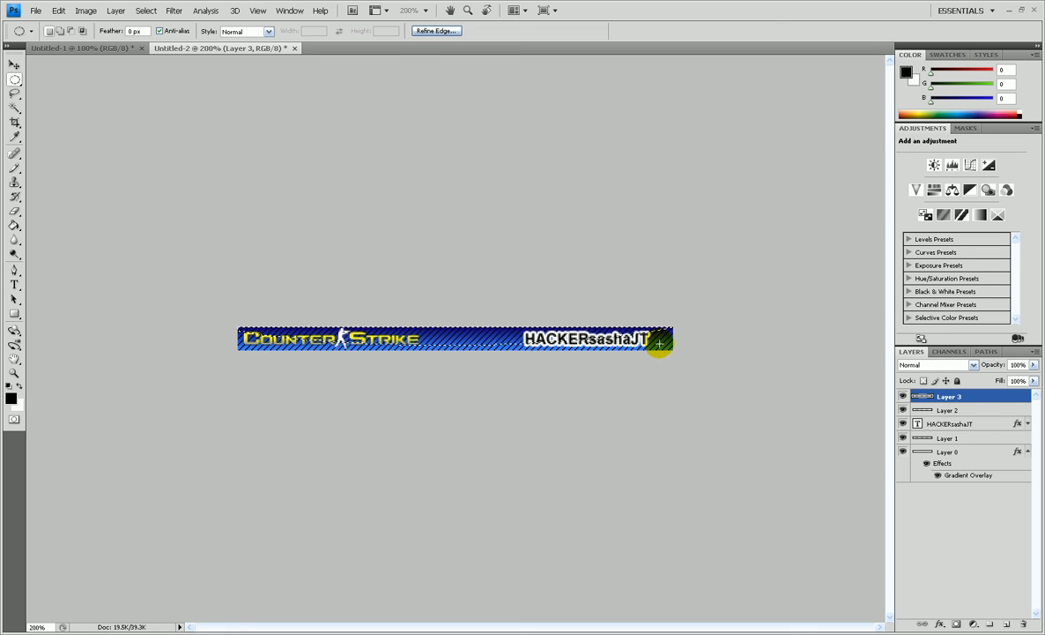
# Fill the elliptical selection with white, restore black as the foreground color and deselect
pyautogui.click(14, 224)
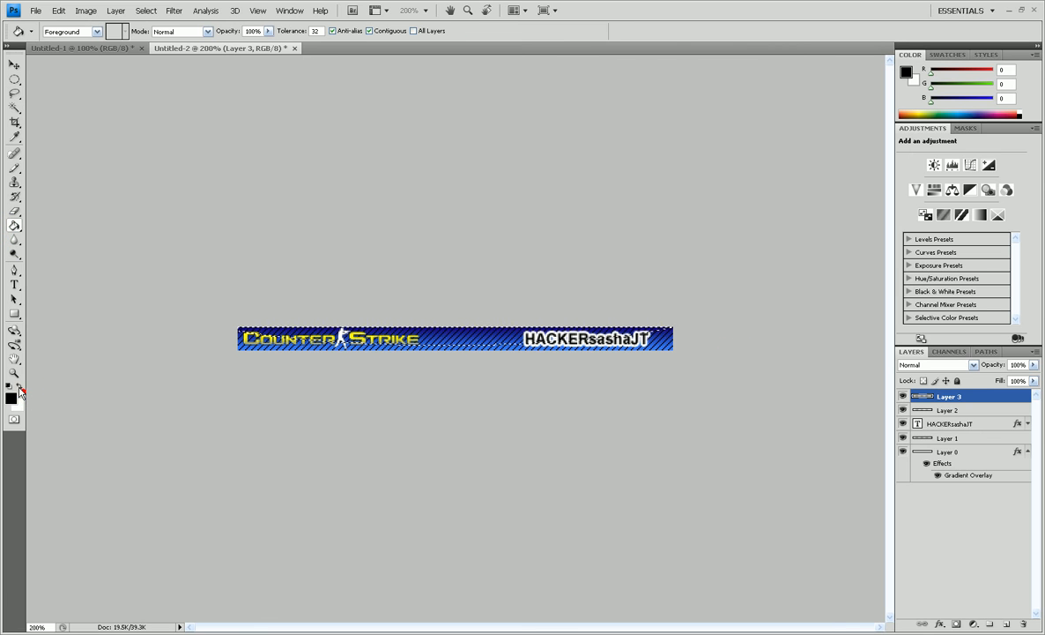
pyautogui.click(21, 386)
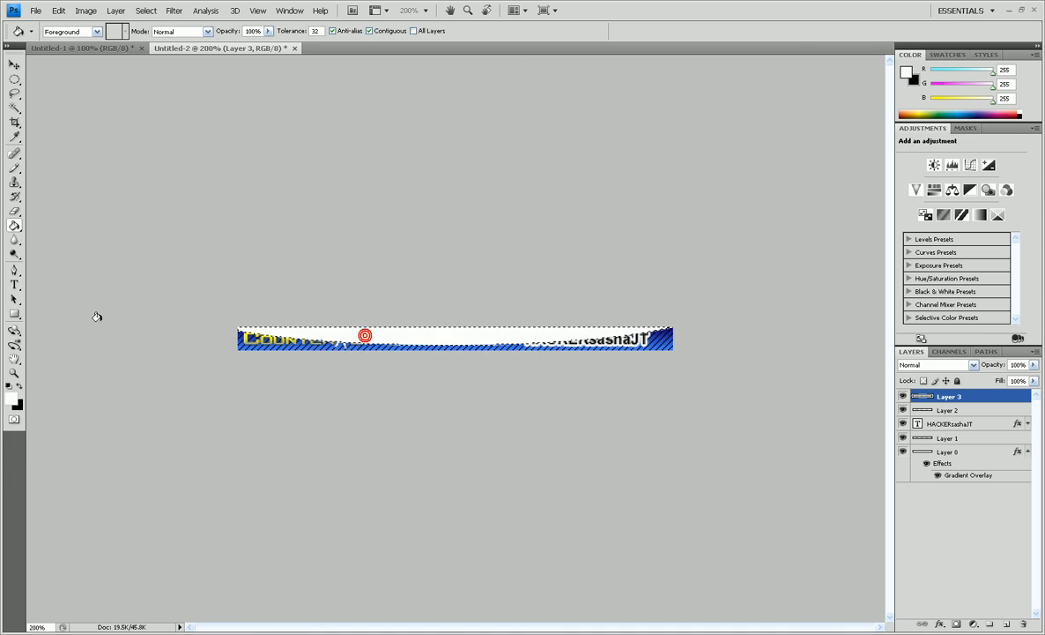
pyautogui.click(19, 387)
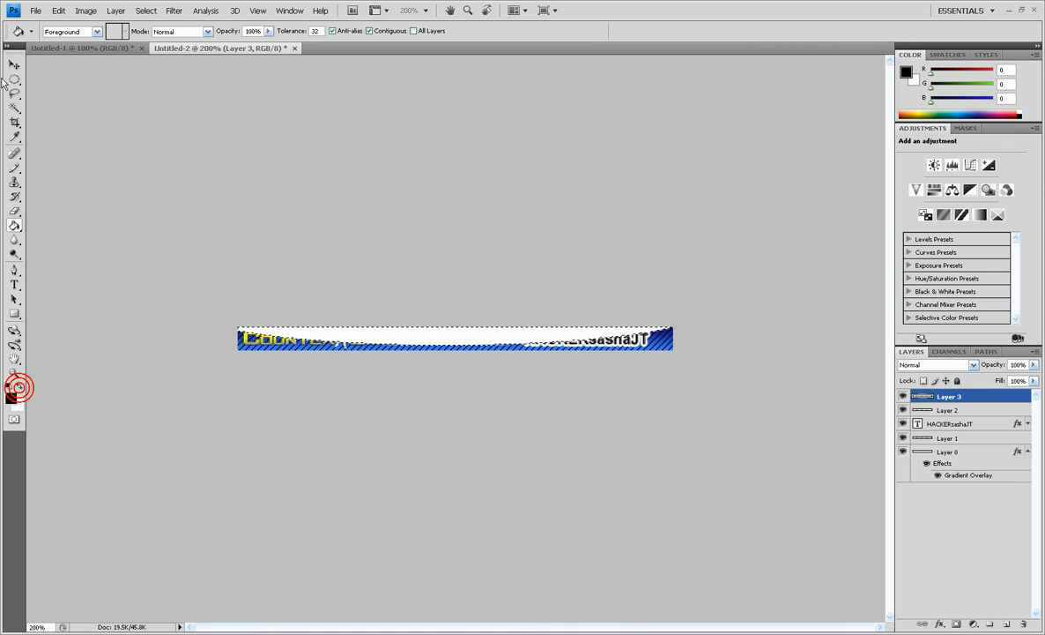
pyautogui.click(14, 66)
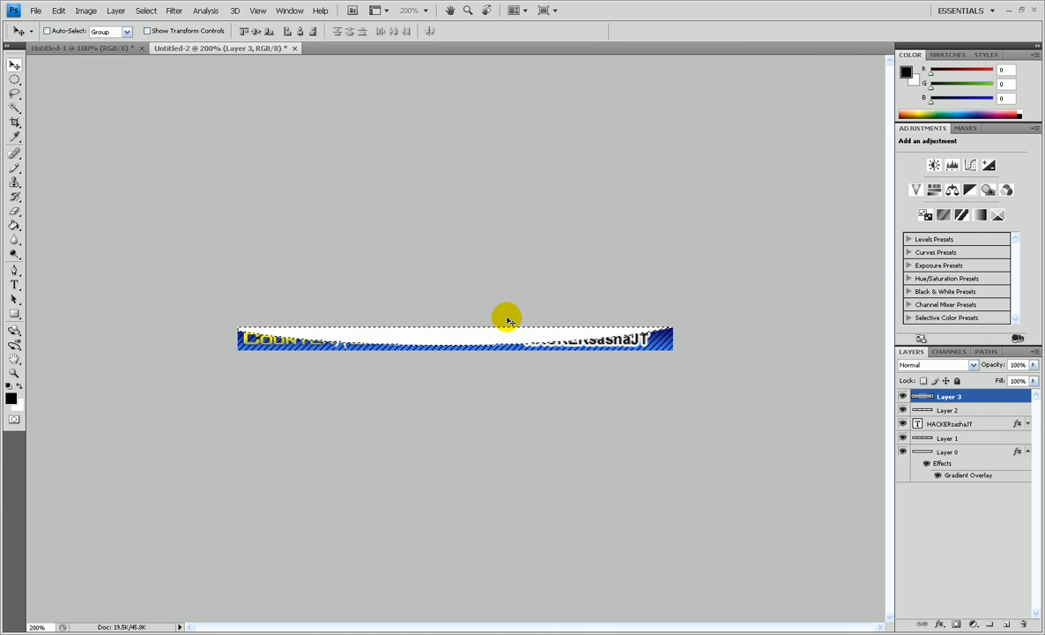
# Set the opacity of the white highlight layer to 30%
pyautogui.rightClick(918, 396)
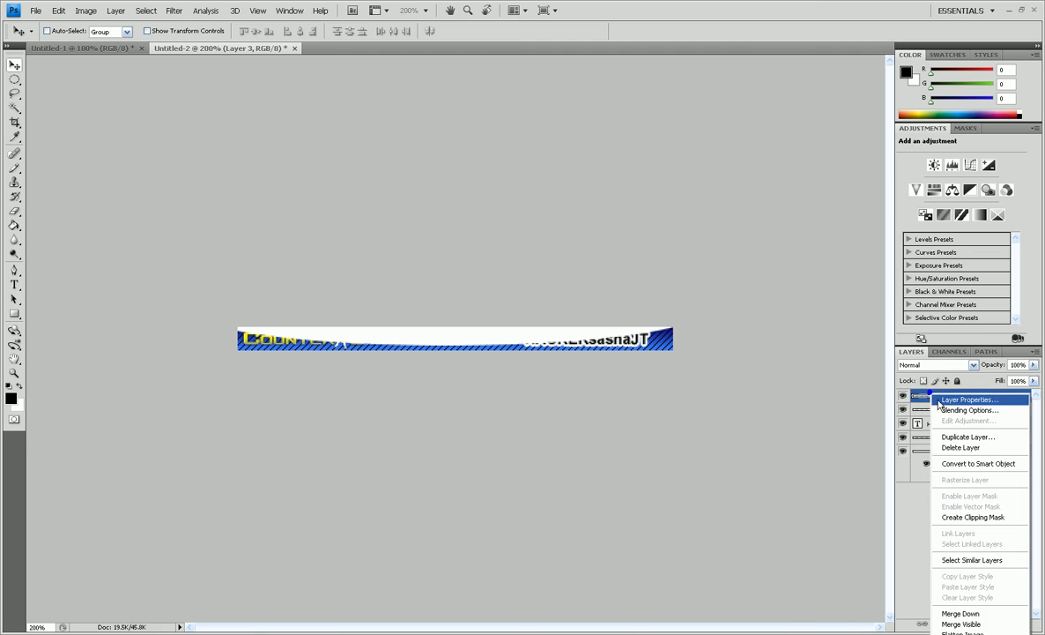
pyautogui.click(1016, 364)
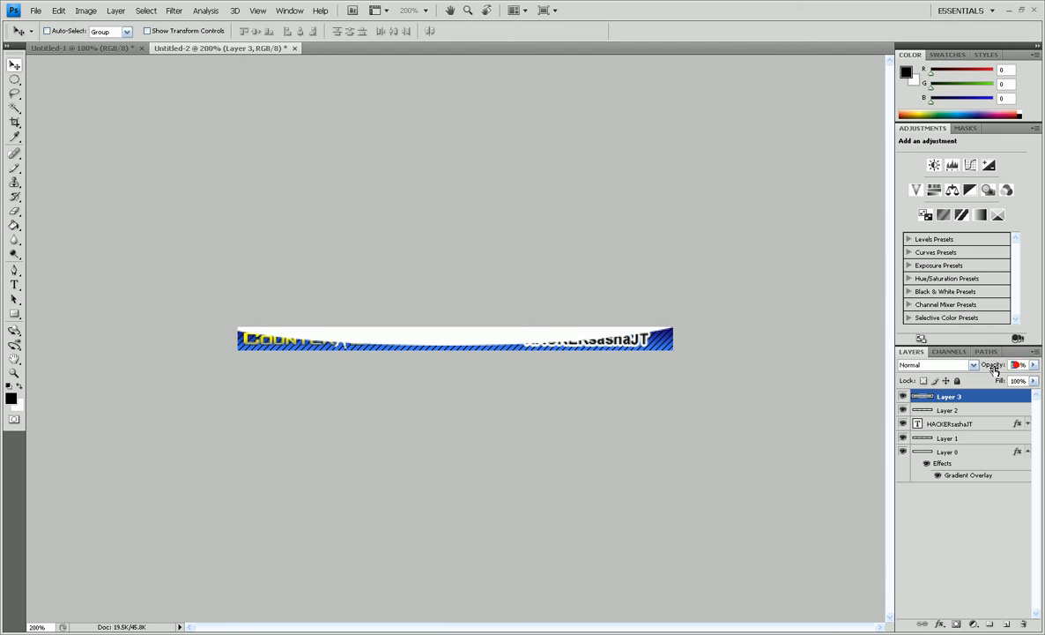
pyautogui.write('3')
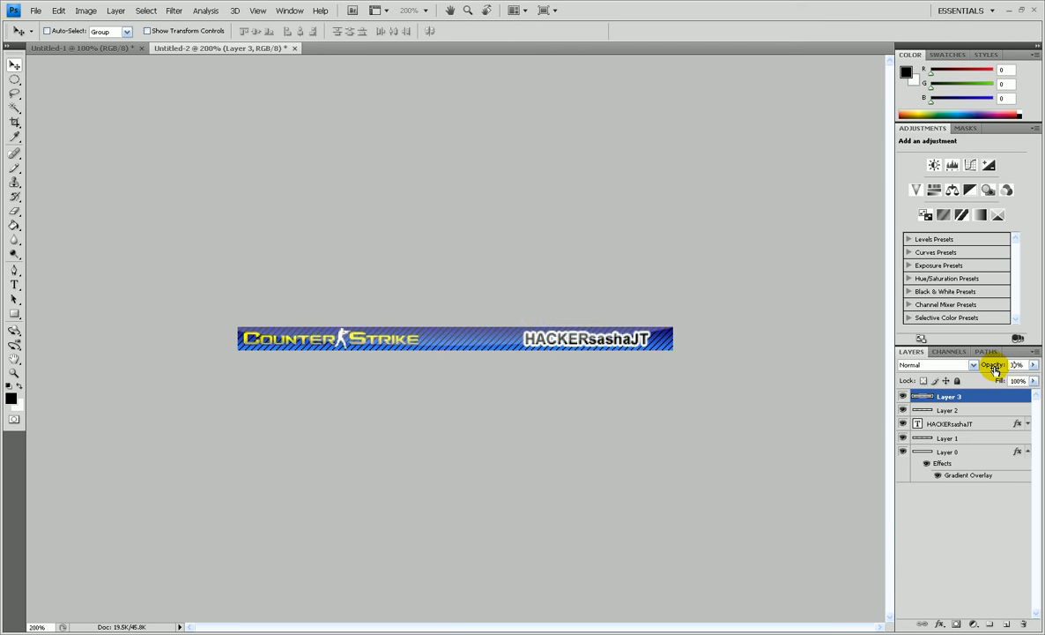
pyautogui.press('BackSpace')
pyautogui.write('4')
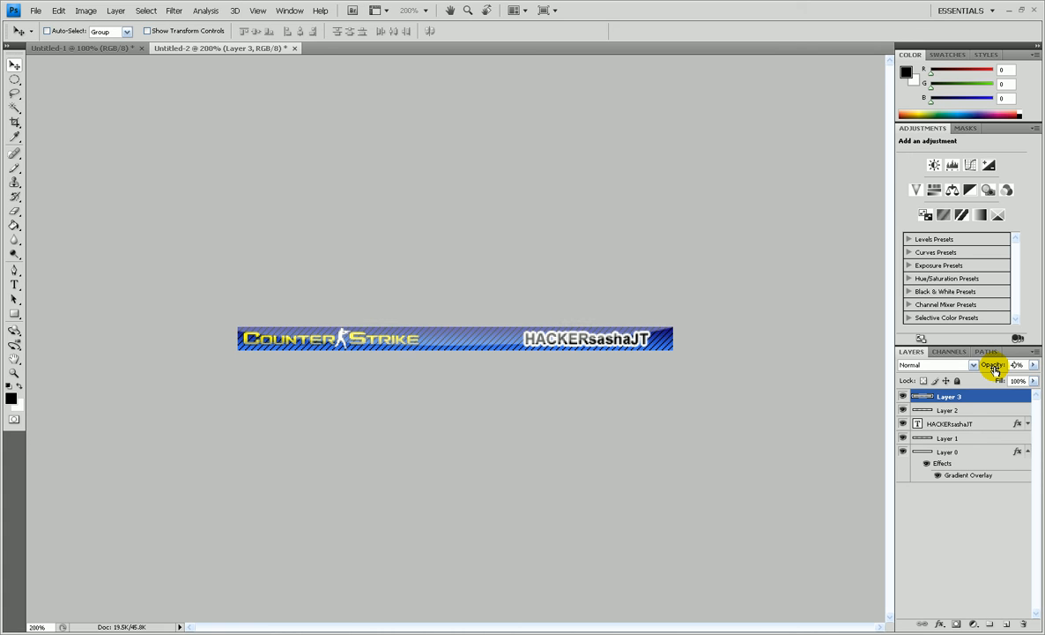
pyautogui.press('BackSpace')
pyautogui.write('3')
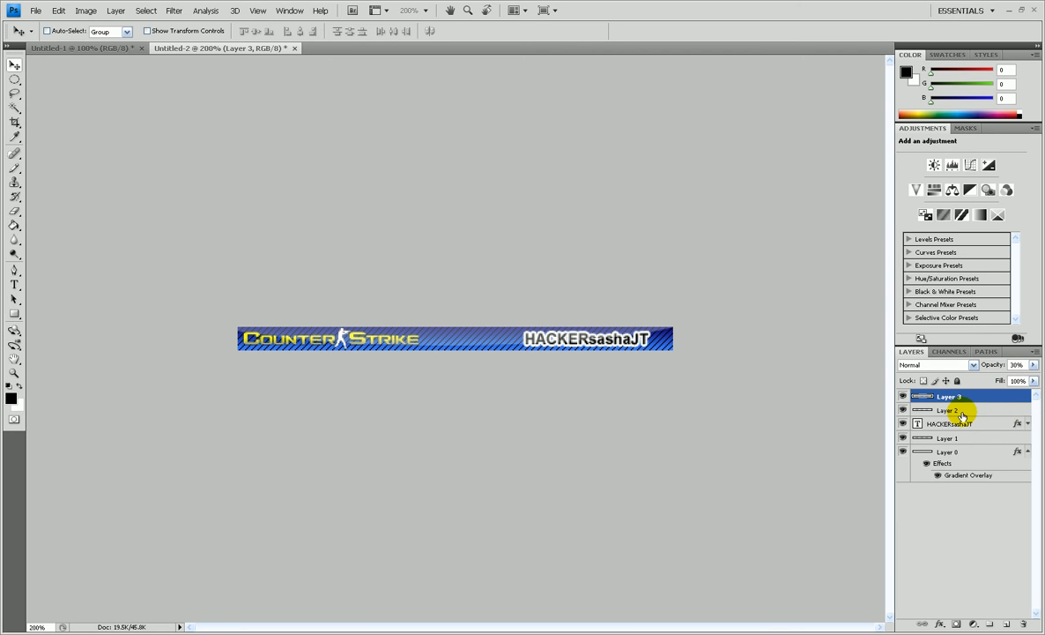
# Apply a Drop Shadow layer style to the white highlight layer and collapse its effects list
pyautogui.rightClick(926, 395)
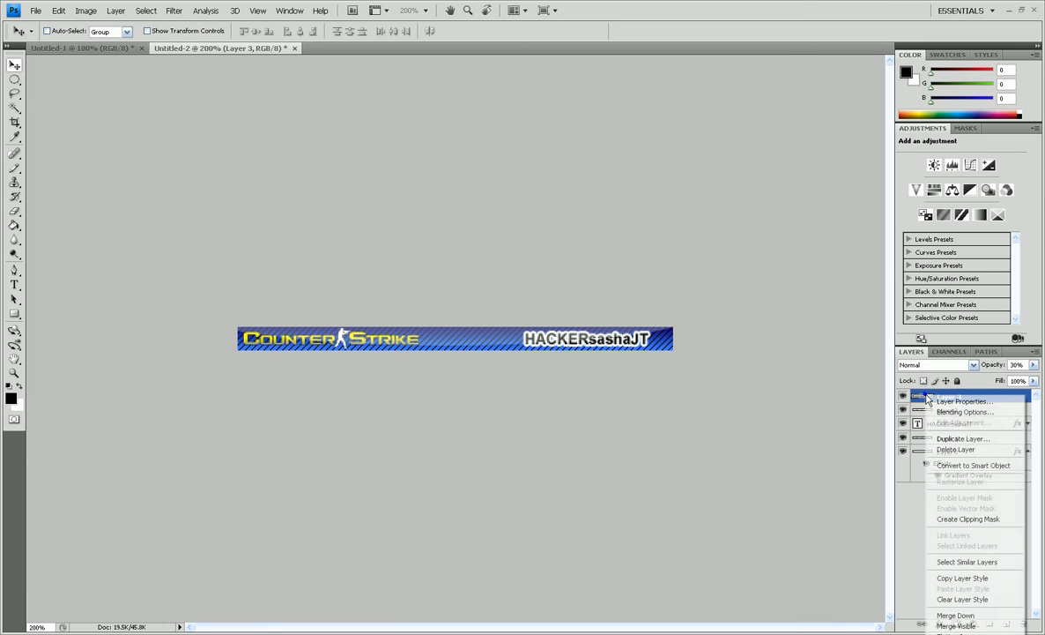
pyautogui.click(966, 413)
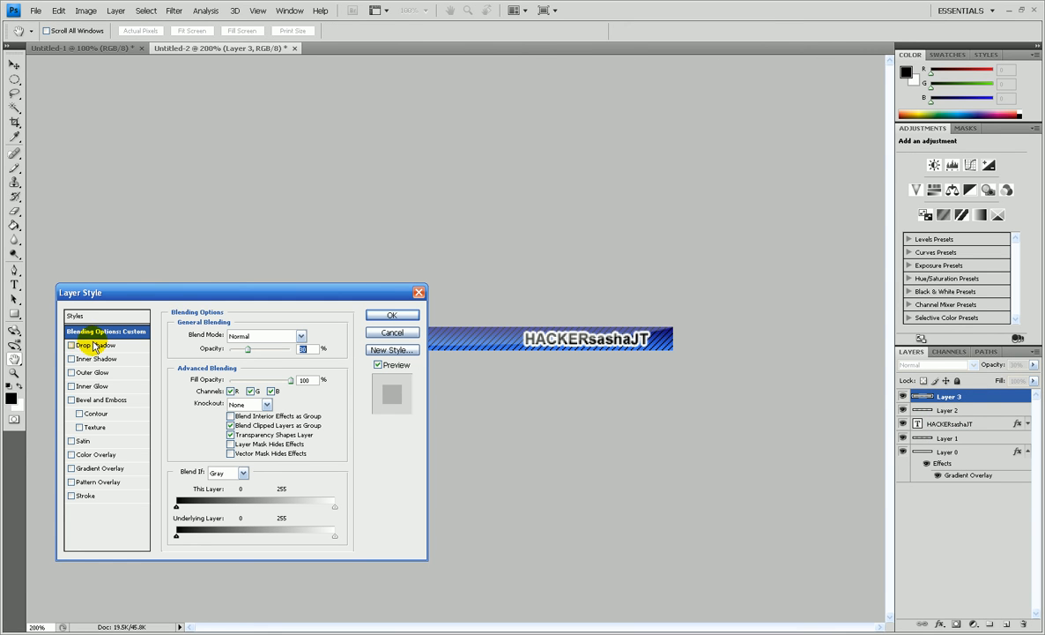
pyautogui.click(74, 346)
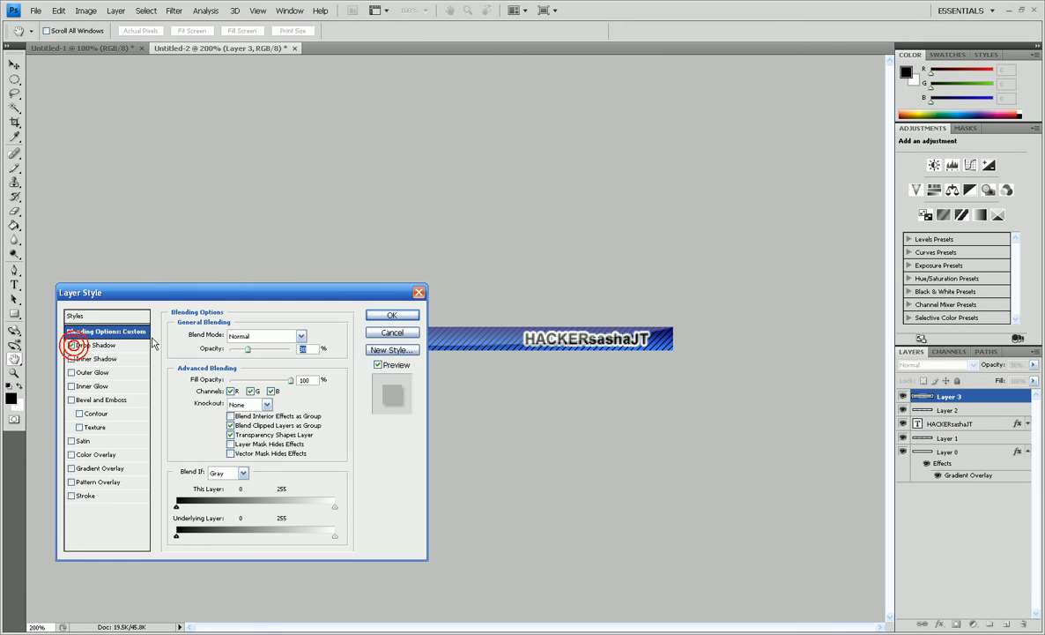
pyautogui.click(393, 315)
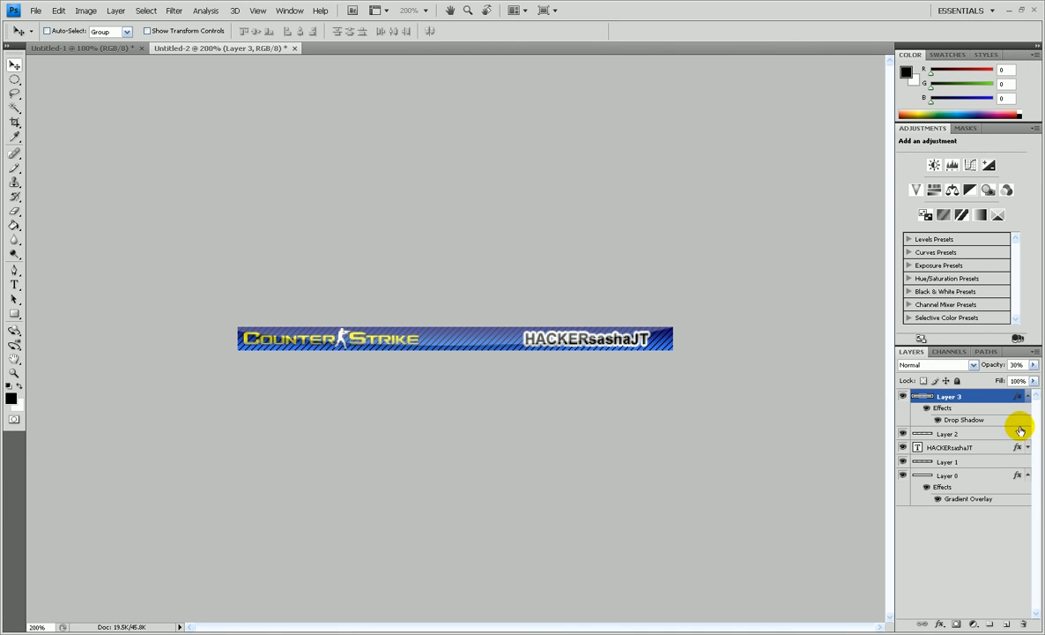
pyautogui.click(1027, 396)
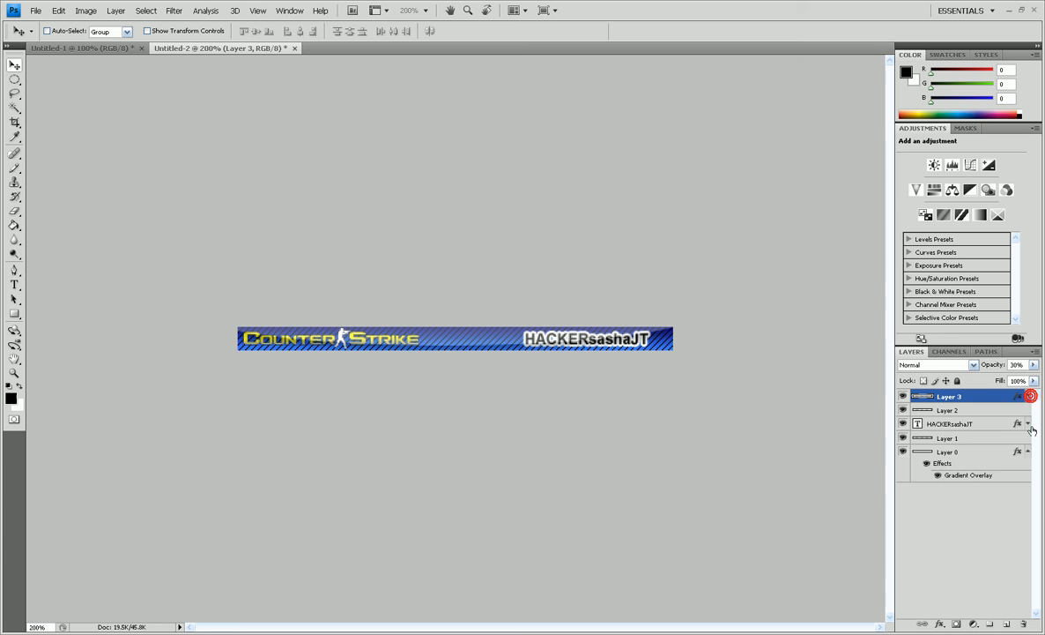
# Add a new layer on top and fill it entirely with black using the Paint Bucket
pyautogui.click(1008, 624)
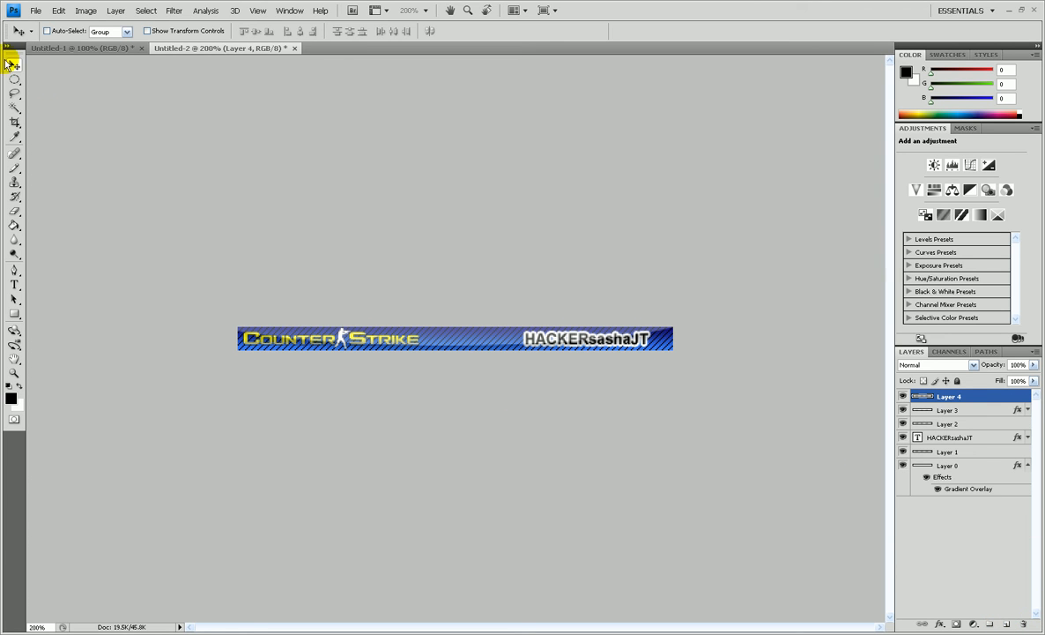
pyautogui.click(14, 226)
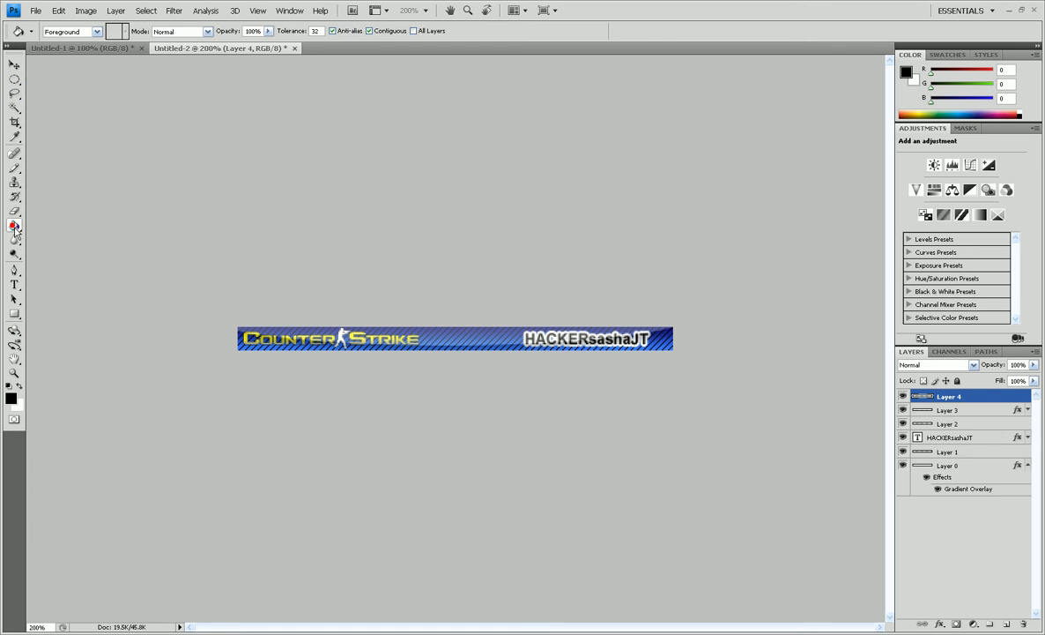
pyautogui.click(335, 339)
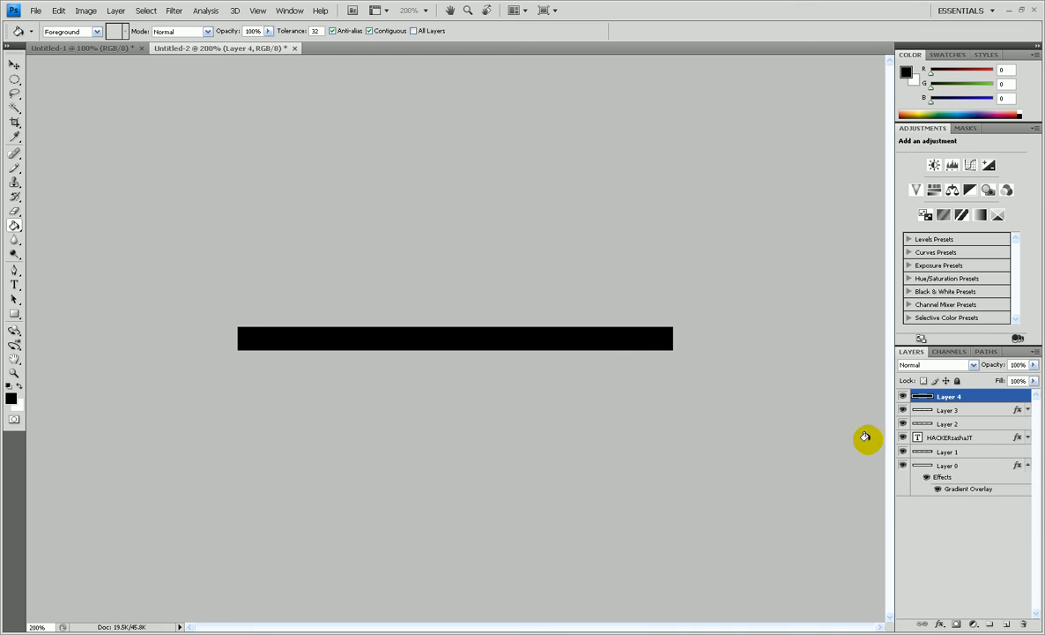
# Apply a black Stroke layer style to the black layer, positioned Inside with a size of 2 px
pyautogui.rightClick(929, 400)
pyautogui.click(890, 415)
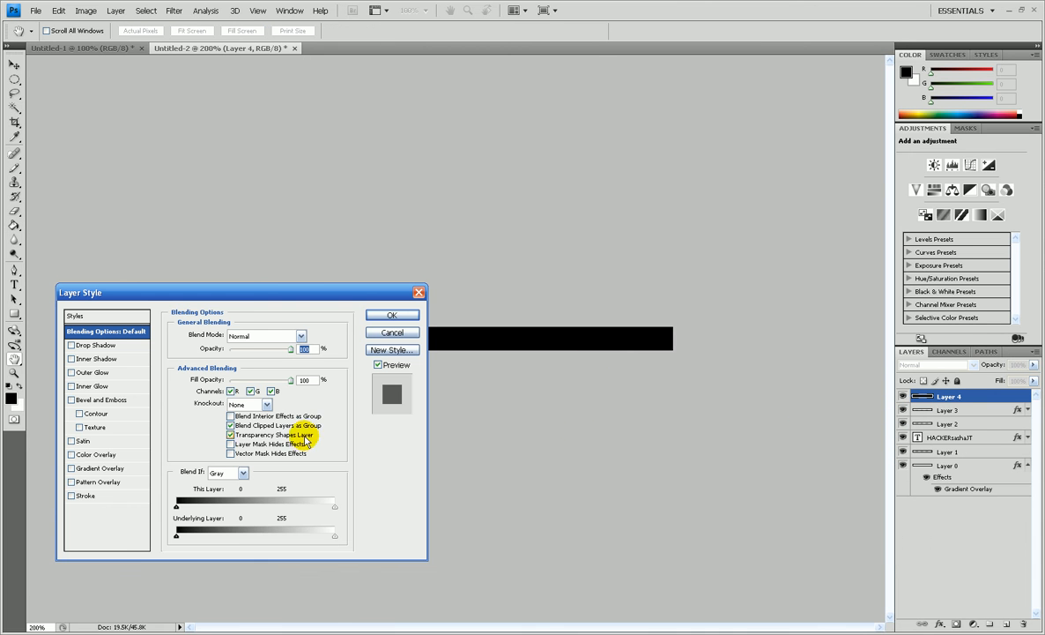
pyautogui.click(70, 495)
pyautogui.moveTo(234, 292); pyautogui.dragTo(843, 300)
pyautogui.click(695, 496)
pyautogui.click(860, 349)
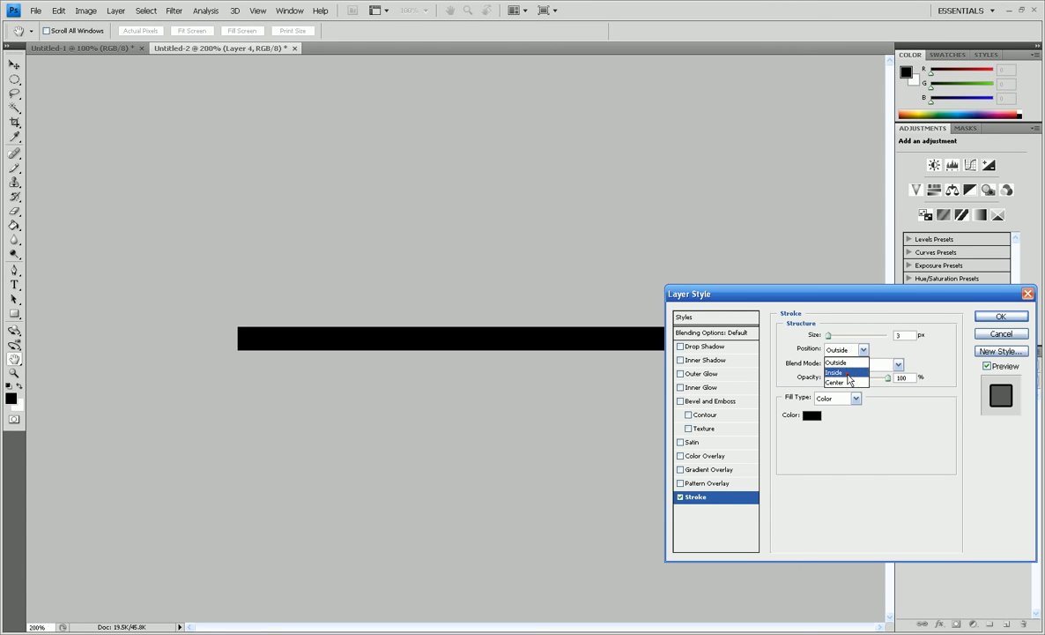
pyautogui.click(846, 374)
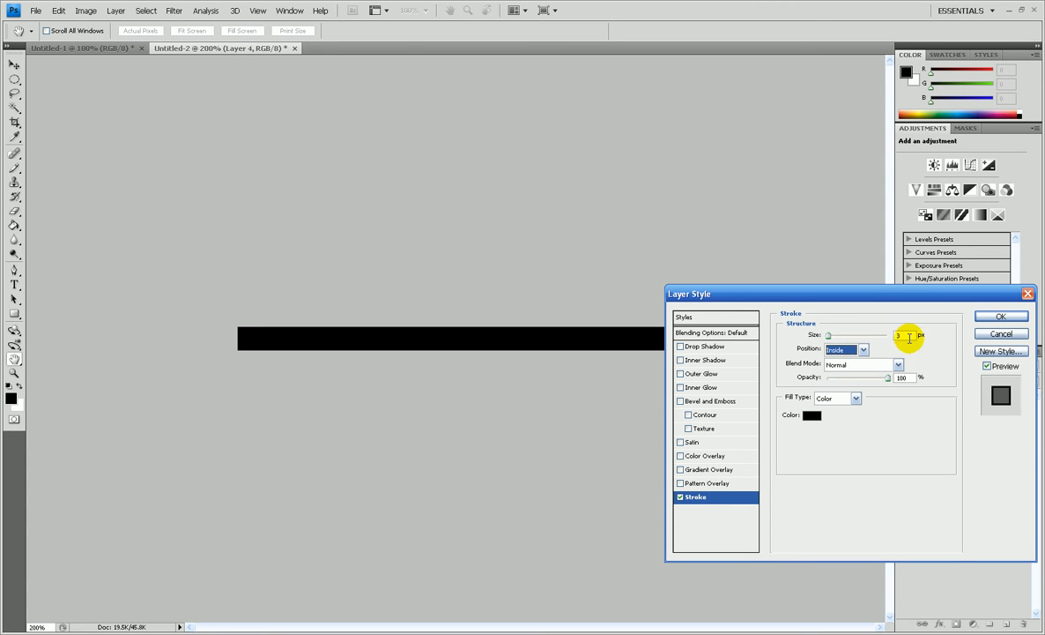
pyautogui.moveTo(908, 335); pyautogui.dragTo(880, 337)
pyautogui.write('2')
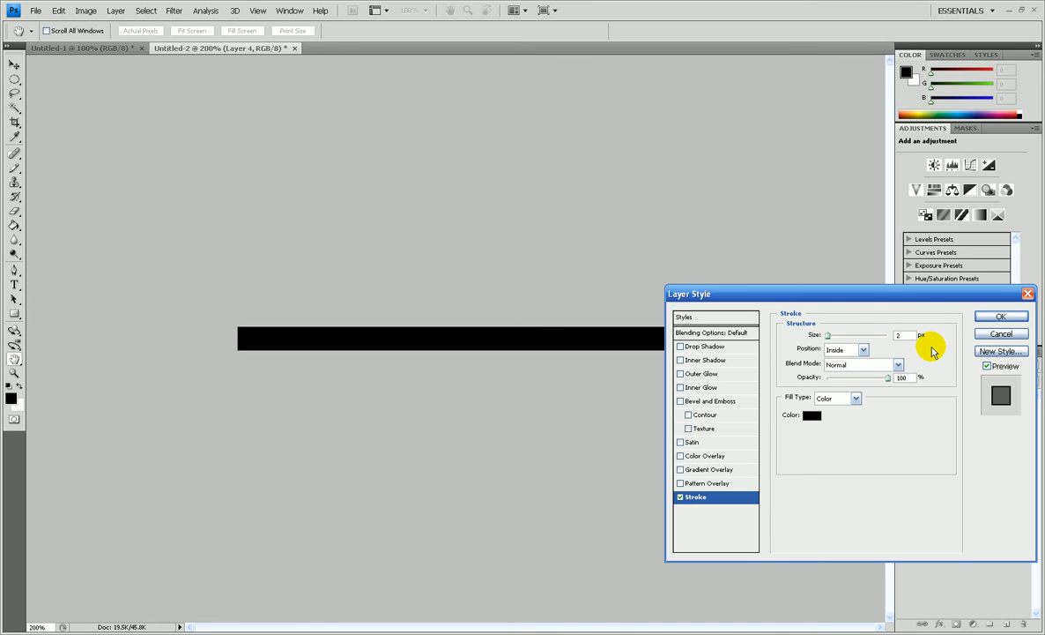
pyautogui.click(1000, 316)
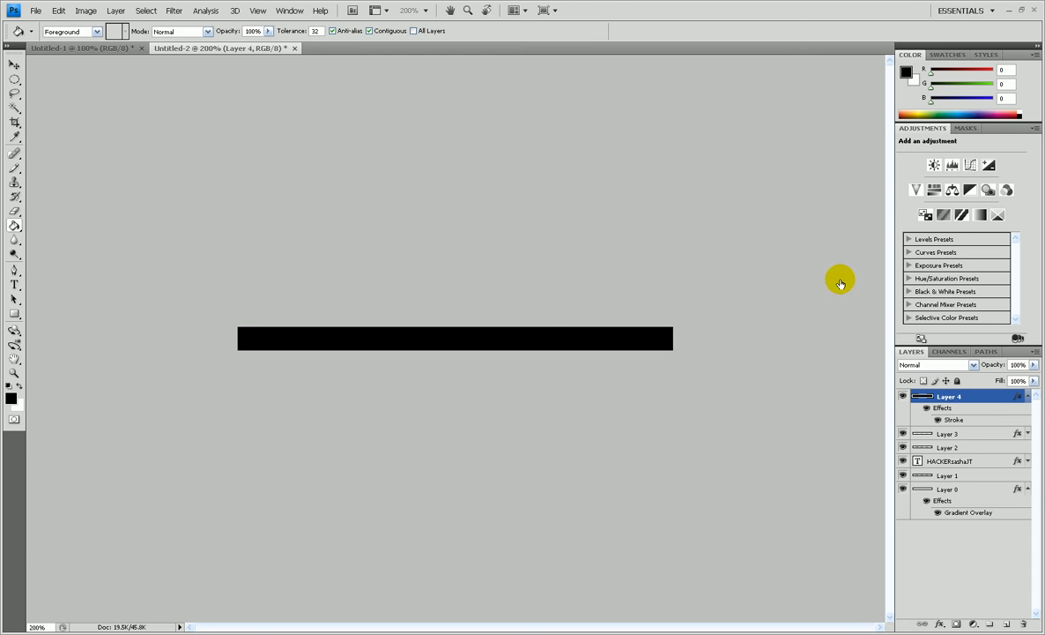
pyautogui.click(1034, 364)
pyautogui.moveTo(1034, 380); pyautogui.dragTo(970, 380)
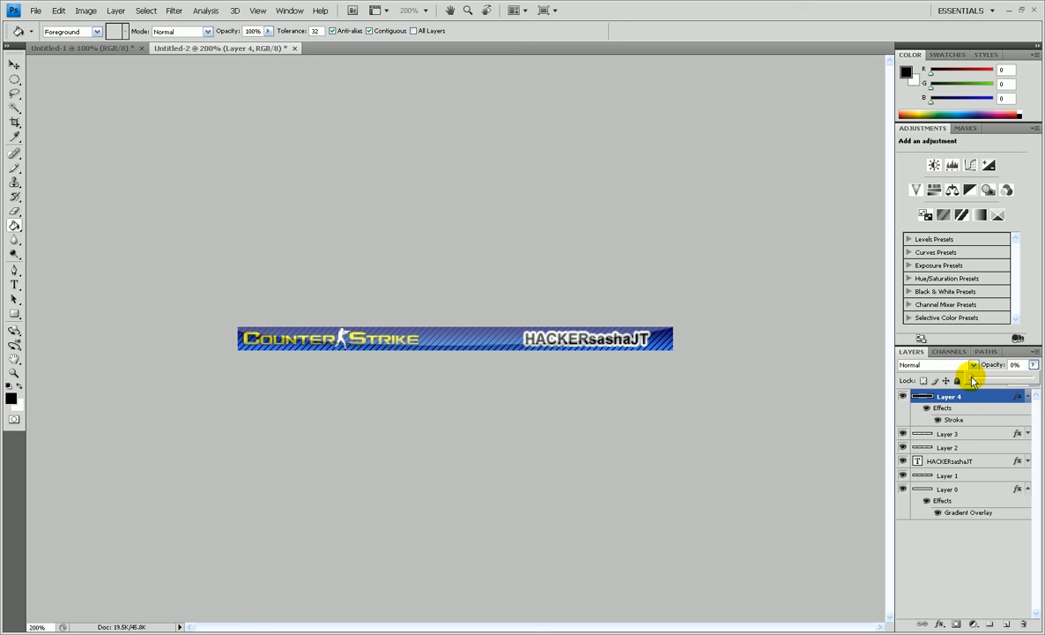
pyautogui.moveTo(969, 377); pyautogui.dragTo(1019, 389)
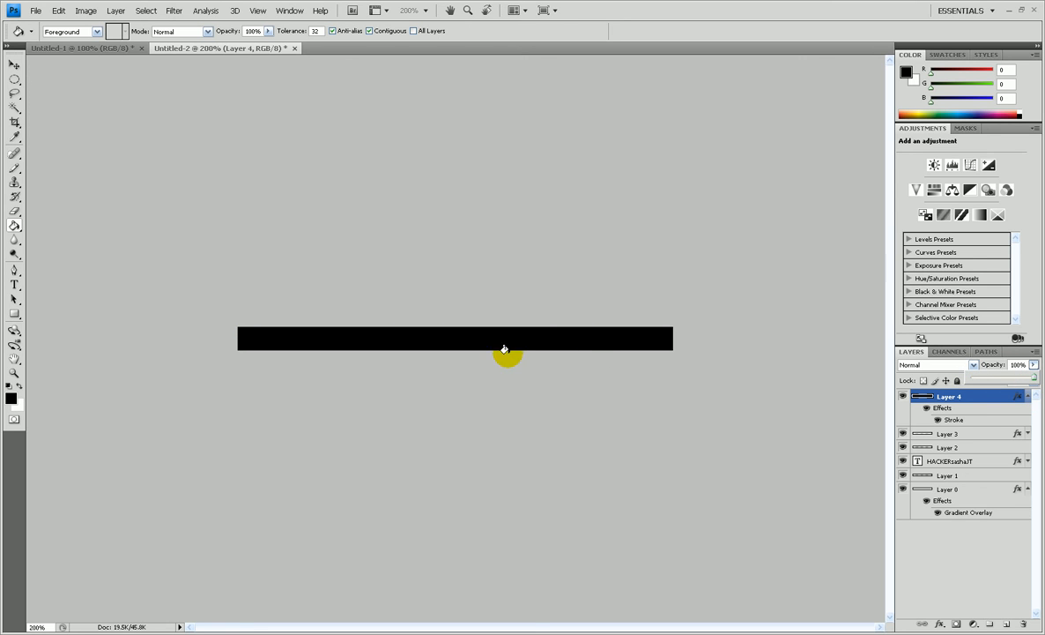
# Clear the black fill from the whole top layer and remove the selection
pyautogui.hotkey('ctrl', 'a')
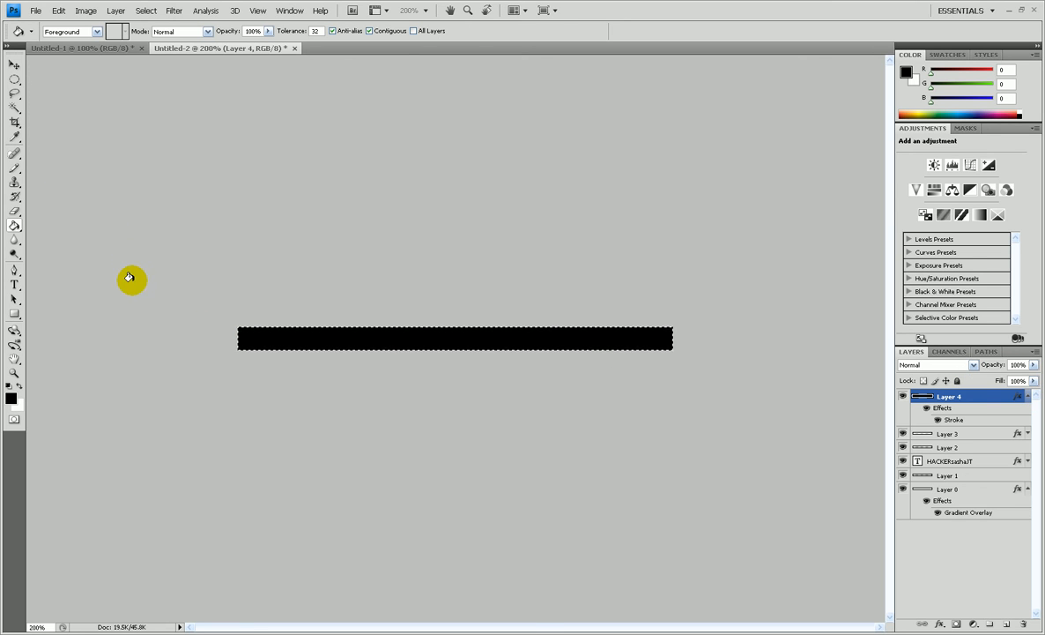
pyautogui.press('Delete')
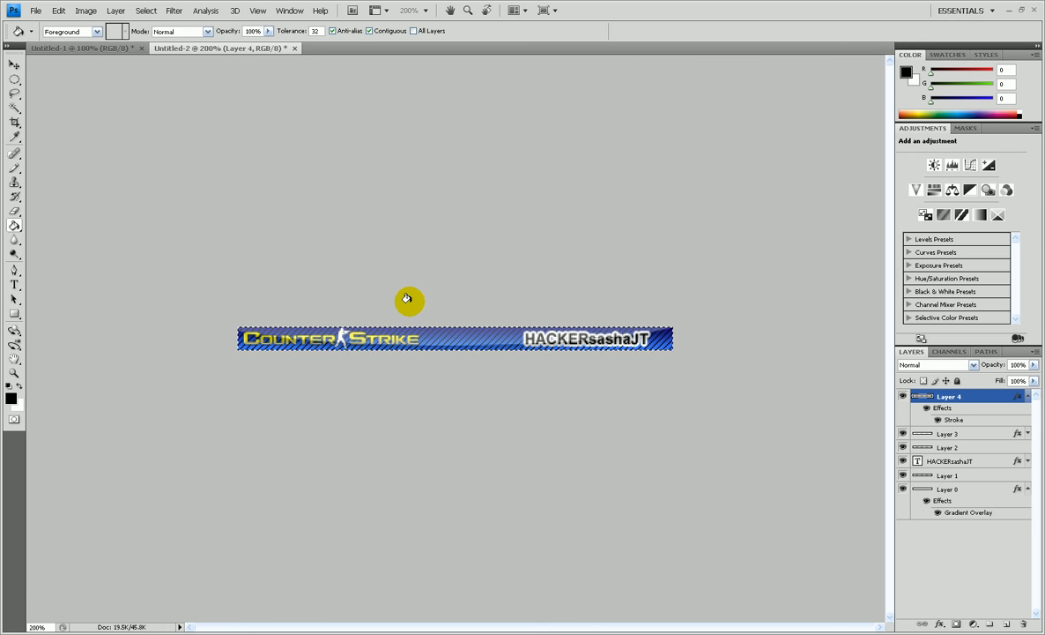
pyautogui.click(14, 79)
pyautogui.rightClick(476, 332)
pyautogui.click(515, 340)
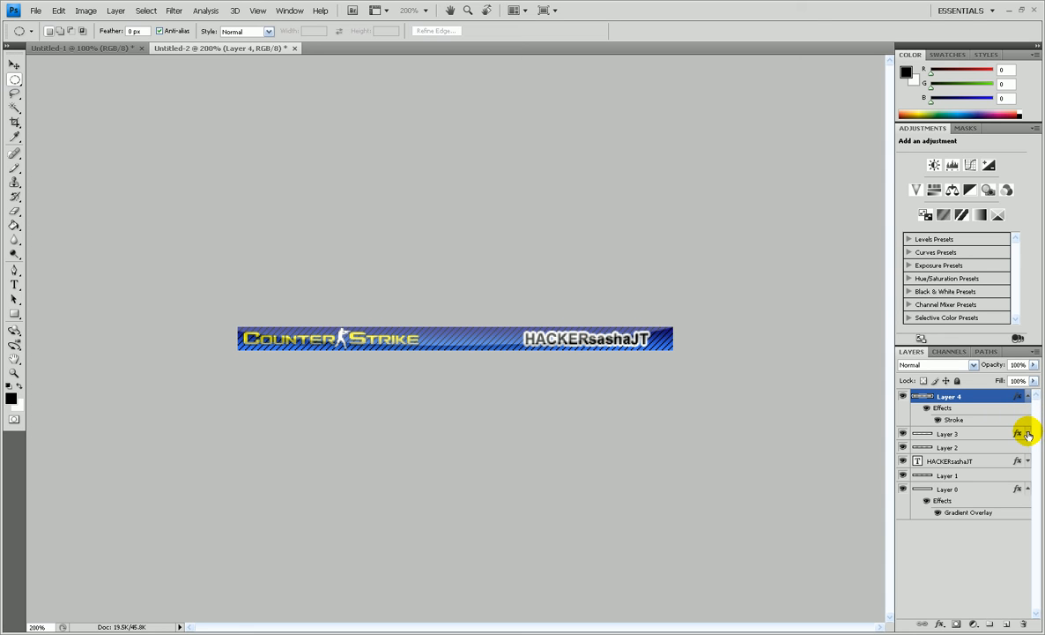
# Delete the Stroke effect from the top layer, Layer 4
pyautogui.click(1028, 435)
pyautogui.click(1027, 435)
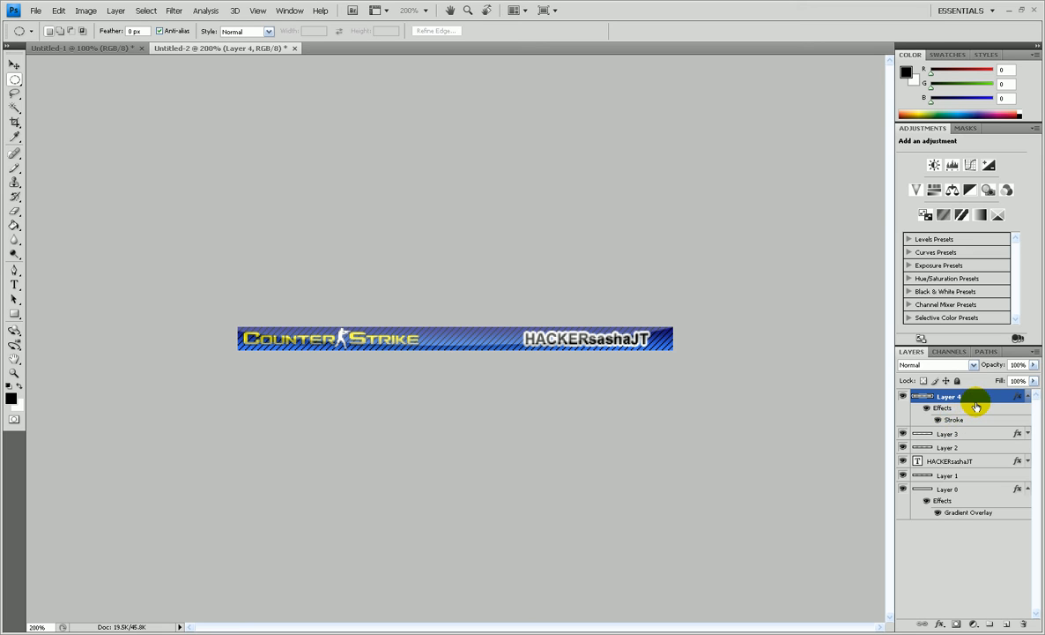
pyautogui.moveTo(925, 397)
pyautogui.mouseDown()
pyautogui.moveTo(1035, 617)
pyautogui.moveTo(1023, 622)
pyautogui.mouseUp()
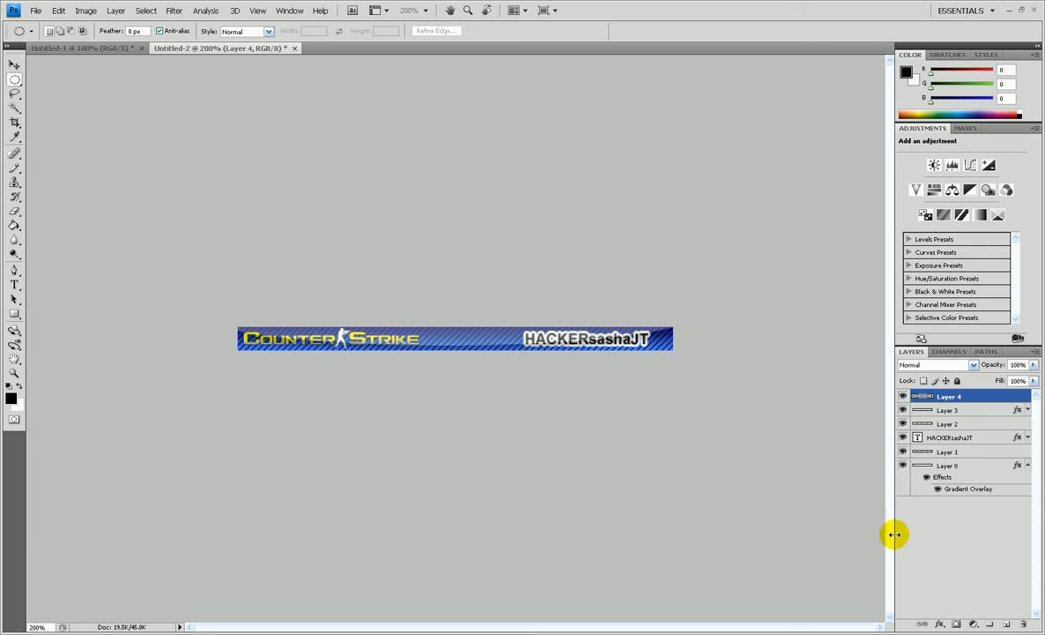
# Make a rectangular marquee selection just inside the banner's edges and invert it to leave a thin frame selected
pyautogui.click(258, 11)
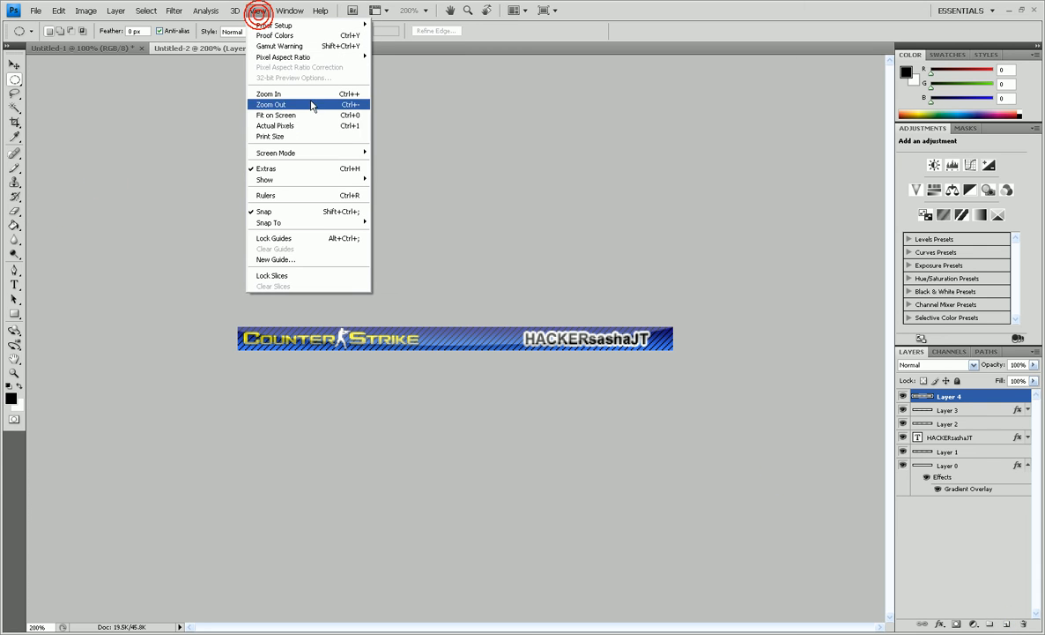
pyautogui.click(308, 115)
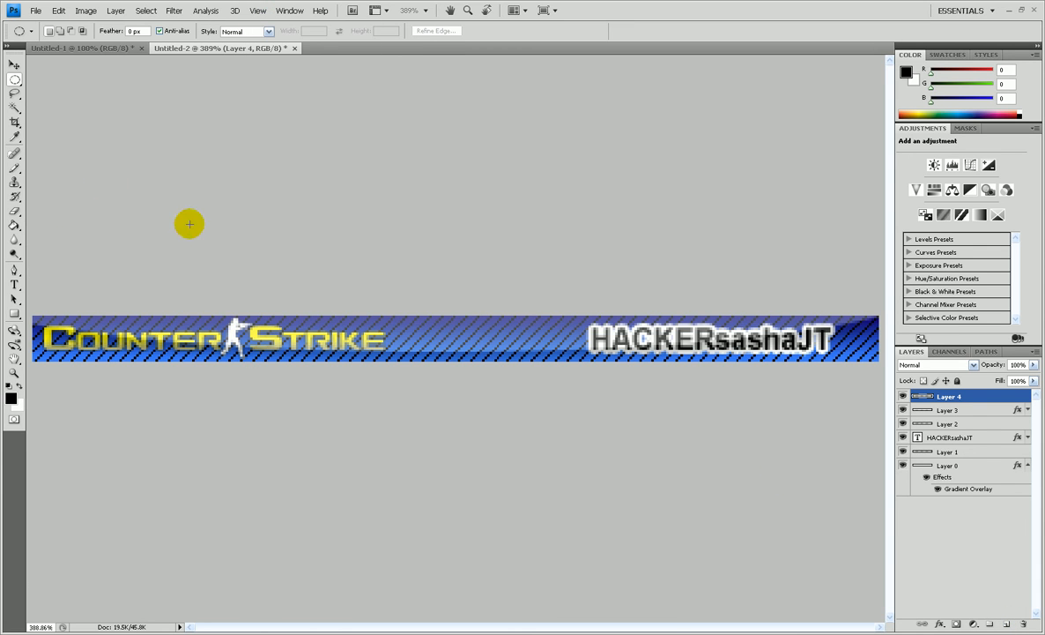
pyautogui.rightClick(16, 78)
pyautogui.click(53, 78)
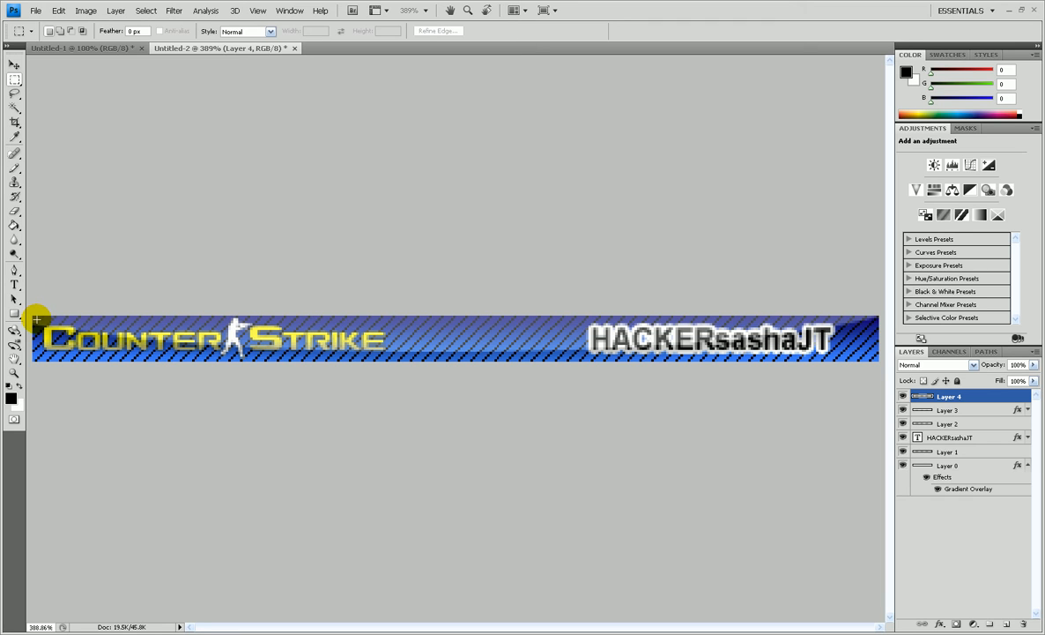
pyautogui.moveTo(36, 319); pyautogui.dragTo(35, 320)
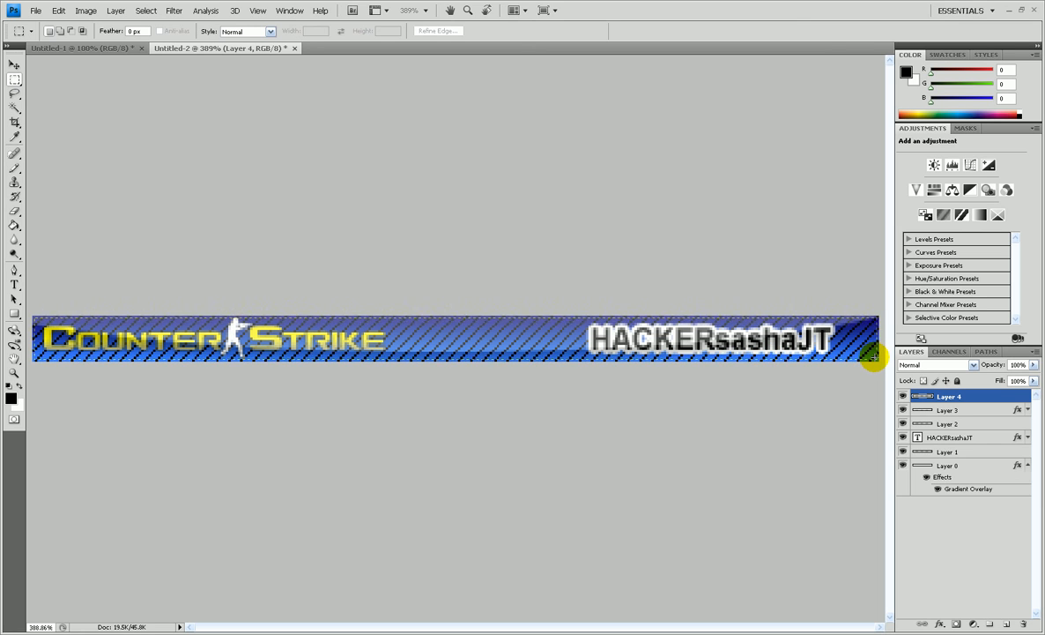
pyautogui.click(150, 11)
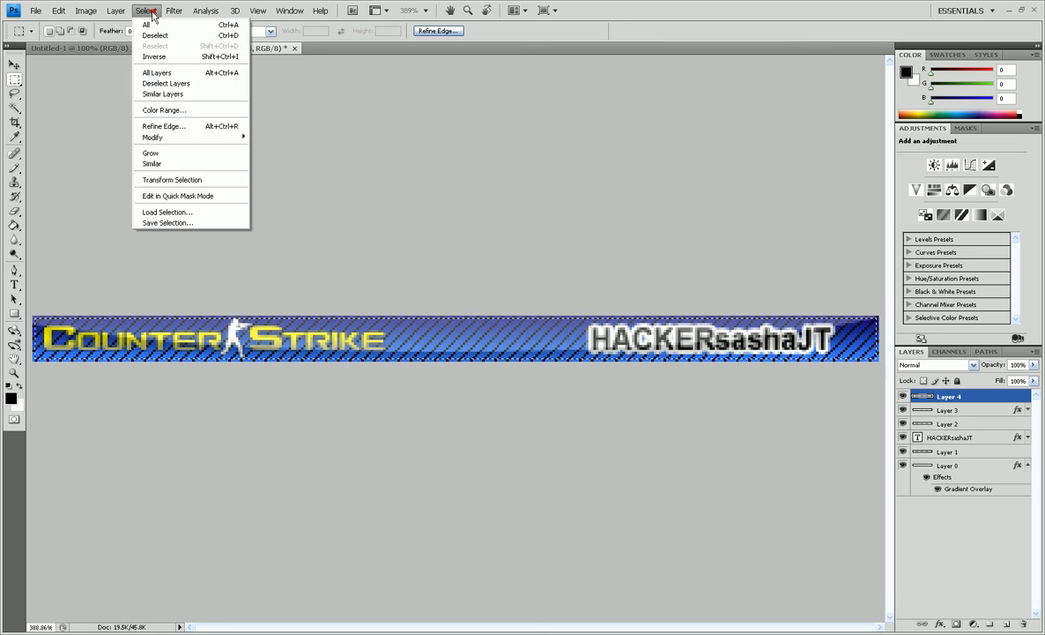
pyautogui.click(155, 56)
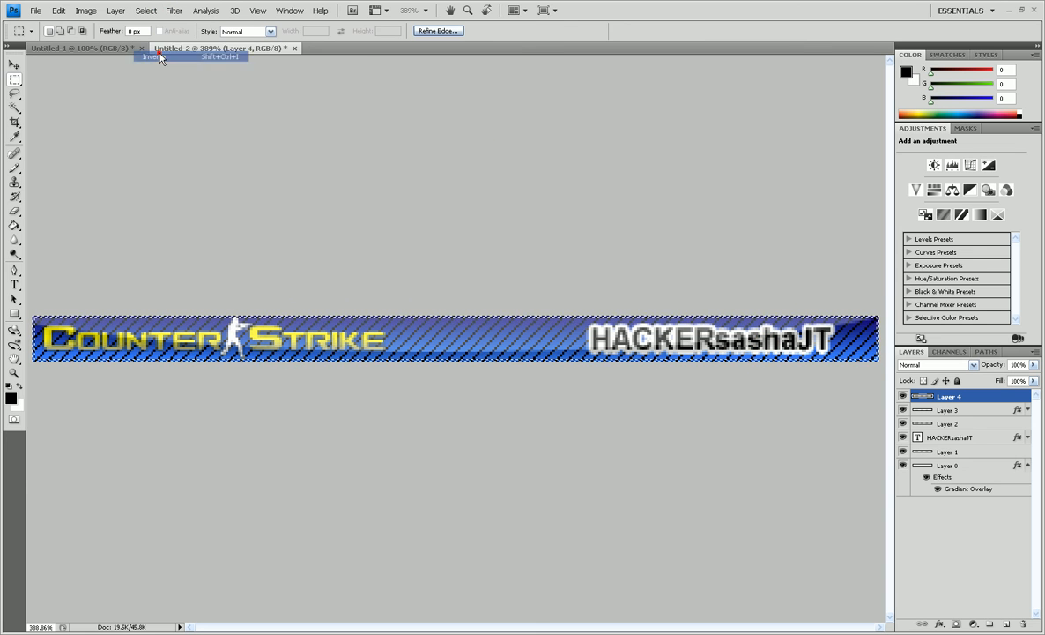
# Fill the selected thin frame with black using the Paint Bucket on Layer 4 and deselect
pyautogui.click(15, 224)
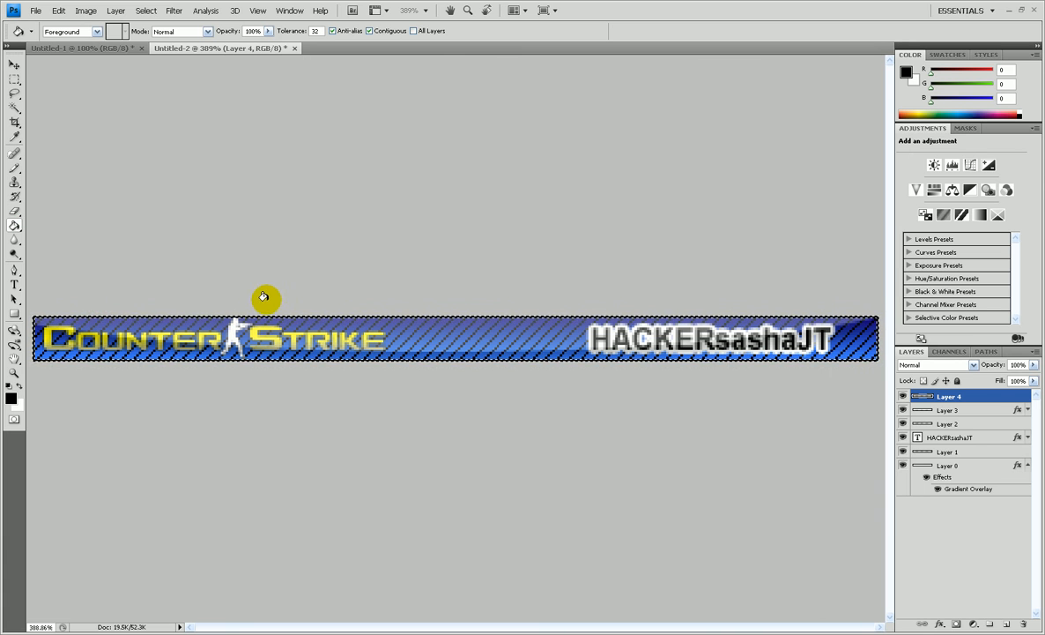
pyautogui.click(14, 79)
pyautogui.rightClick(210, 333)
pyautogui.click(231, 349)
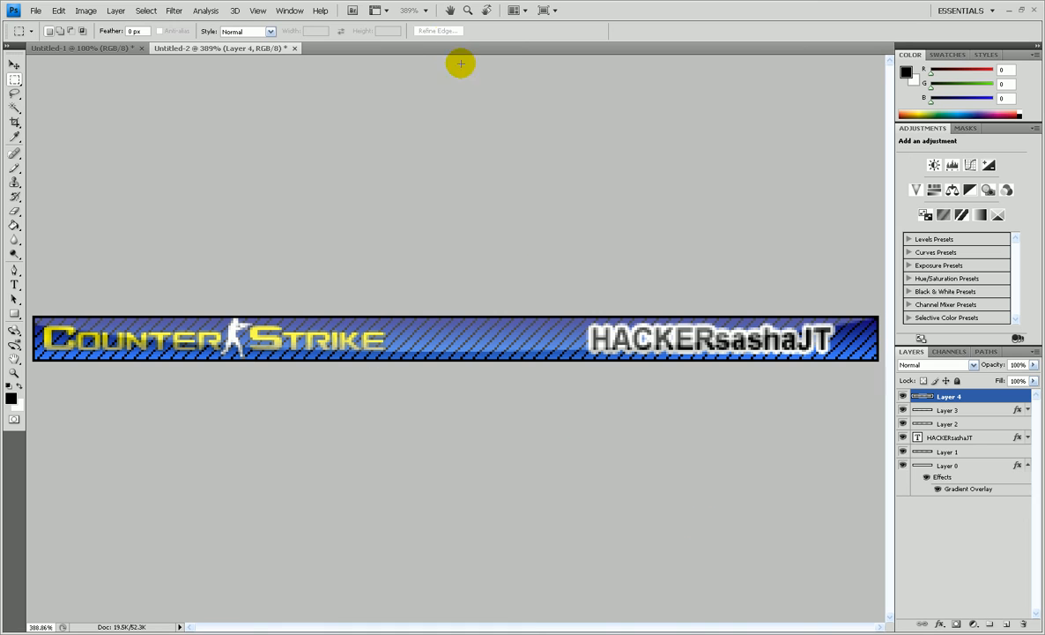
# Inspect the bordered banner at actual pixel size and magnified to 300%
pyautogui.click(256, 10)
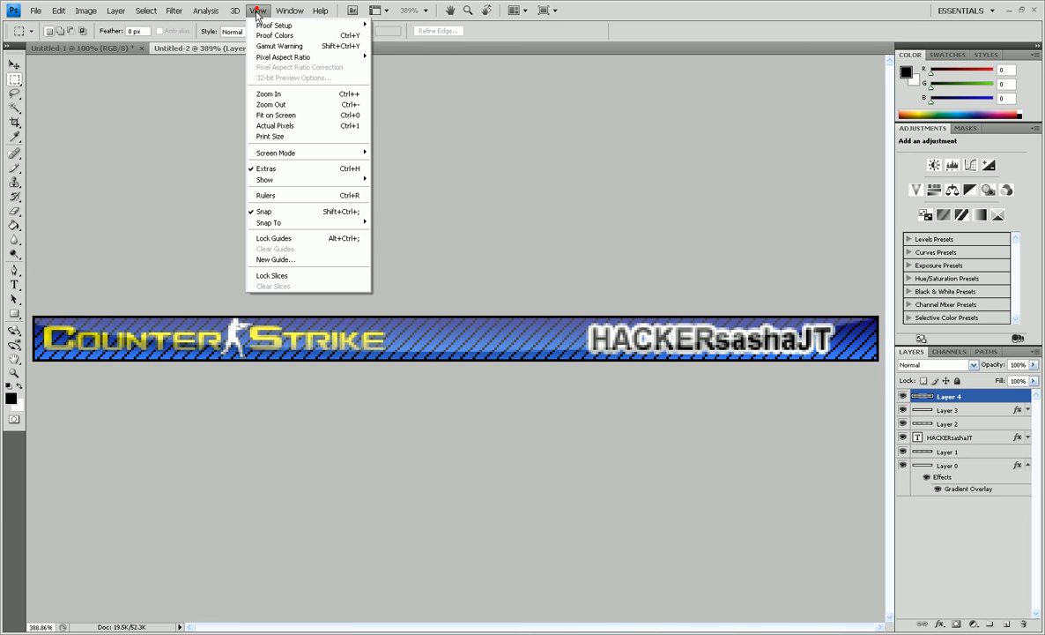
pyautogui.click(309, 125)
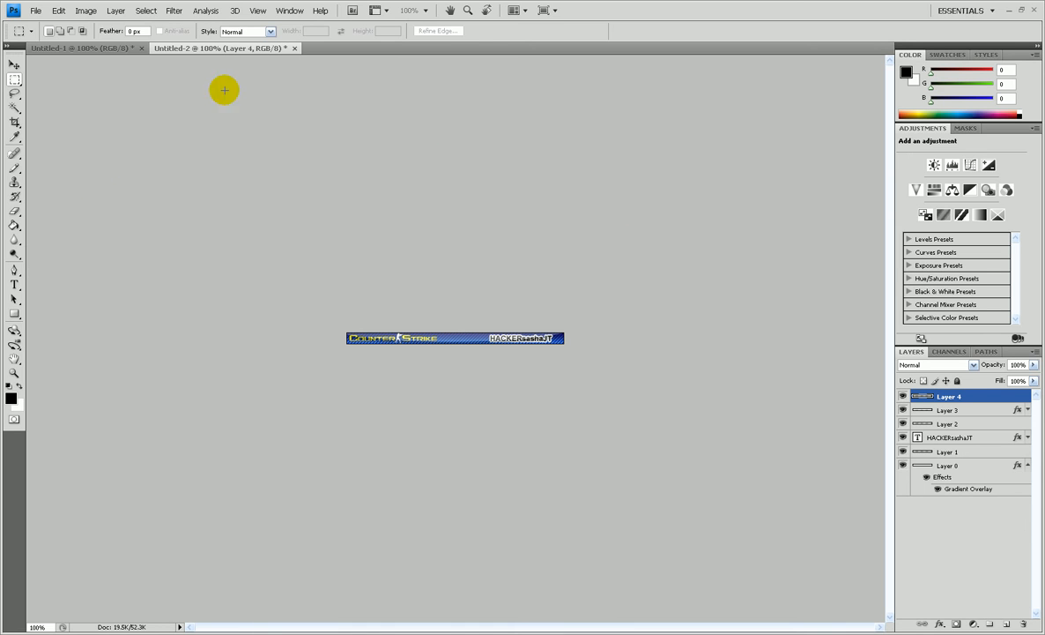
pyautogui.click(15, 373)
pyautogui.click(416, 346)
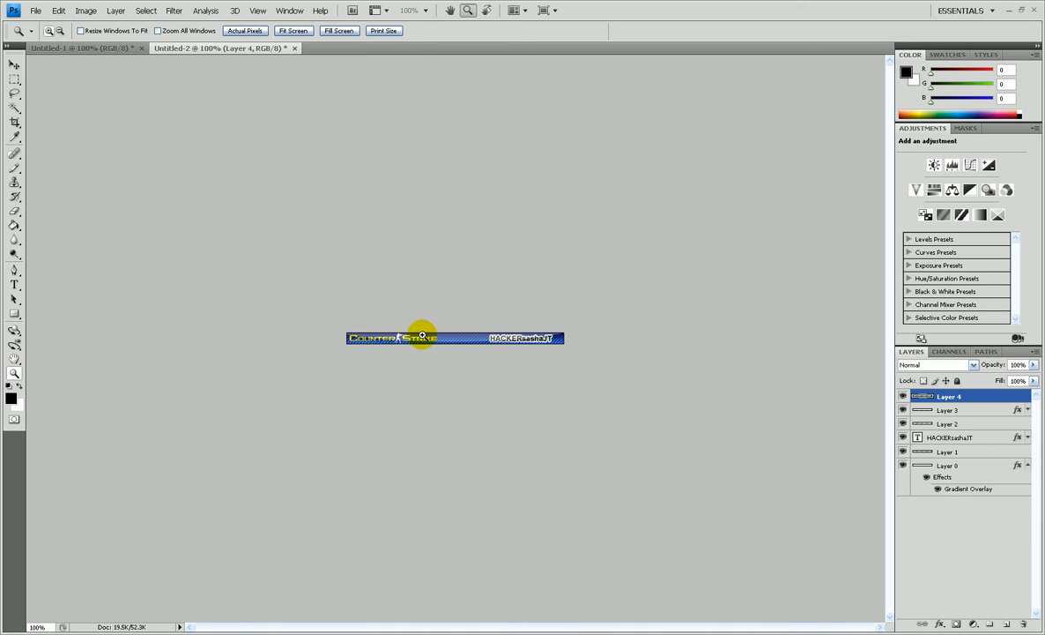
pyautogui.click(417, 342)
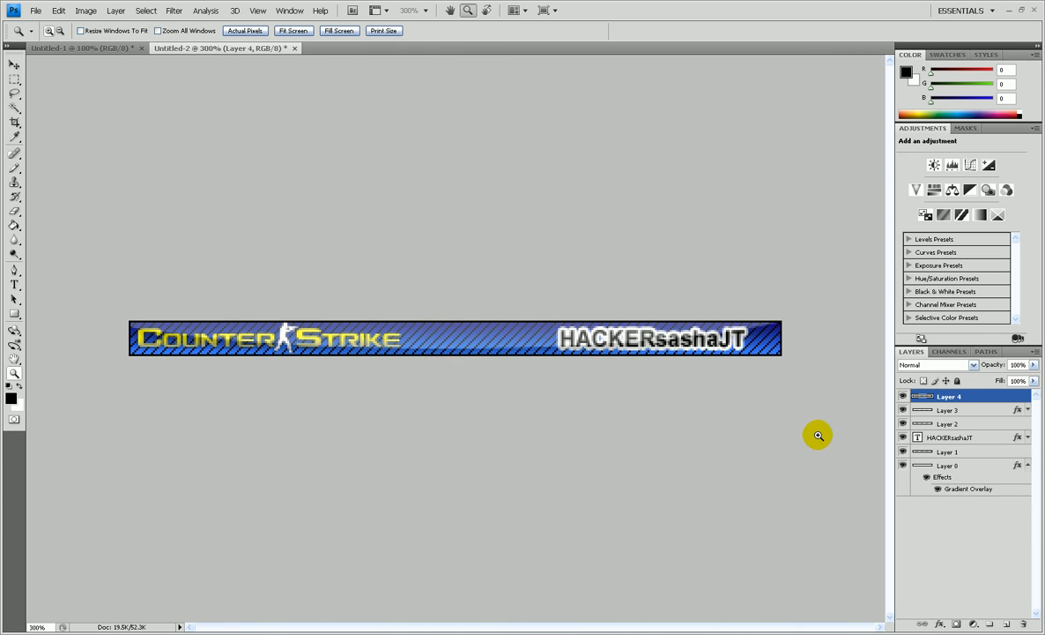